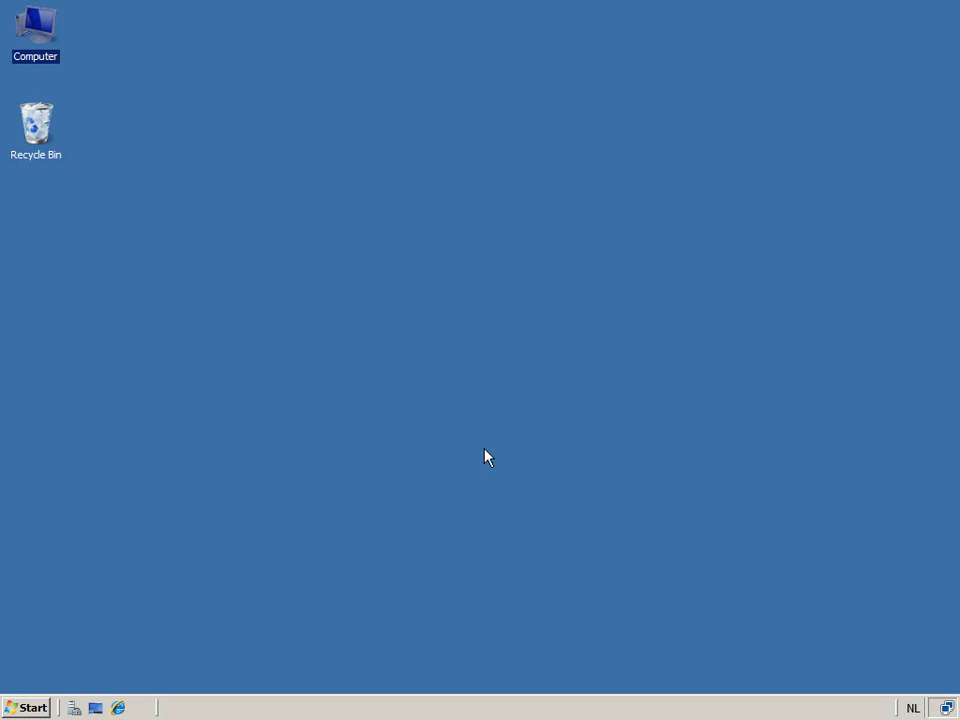
- Open Active Directory Users and Computers, browse to Groups > System > AGPM, and select AGPM Admins
{"action": "left_click", "coordinate": [41, 707]}
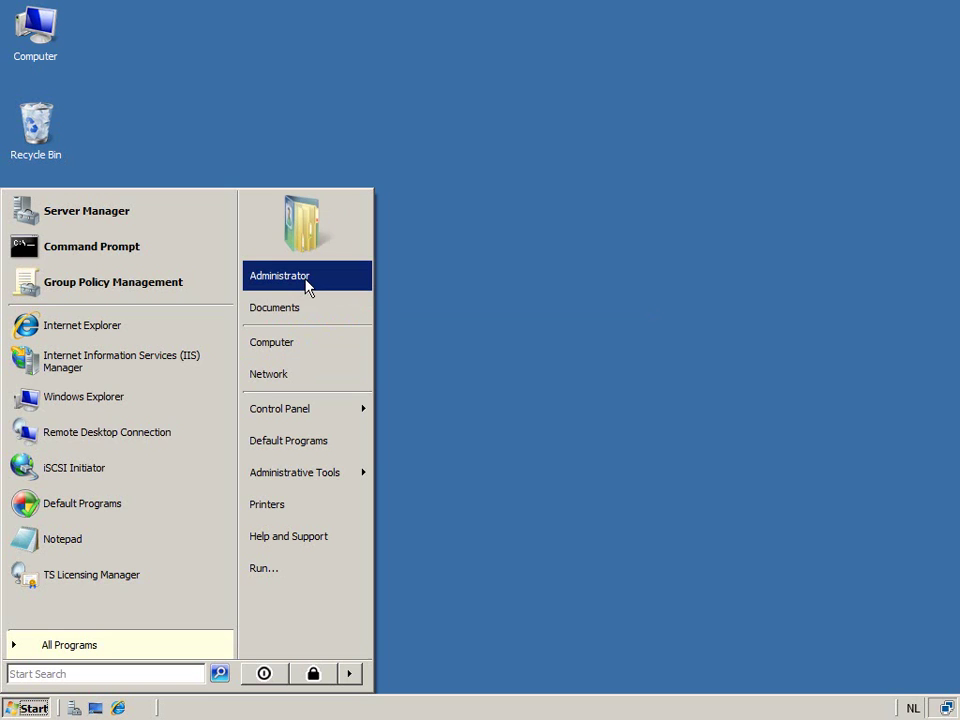
{"action": "mouse_move", "coordinate": [354, 478]}
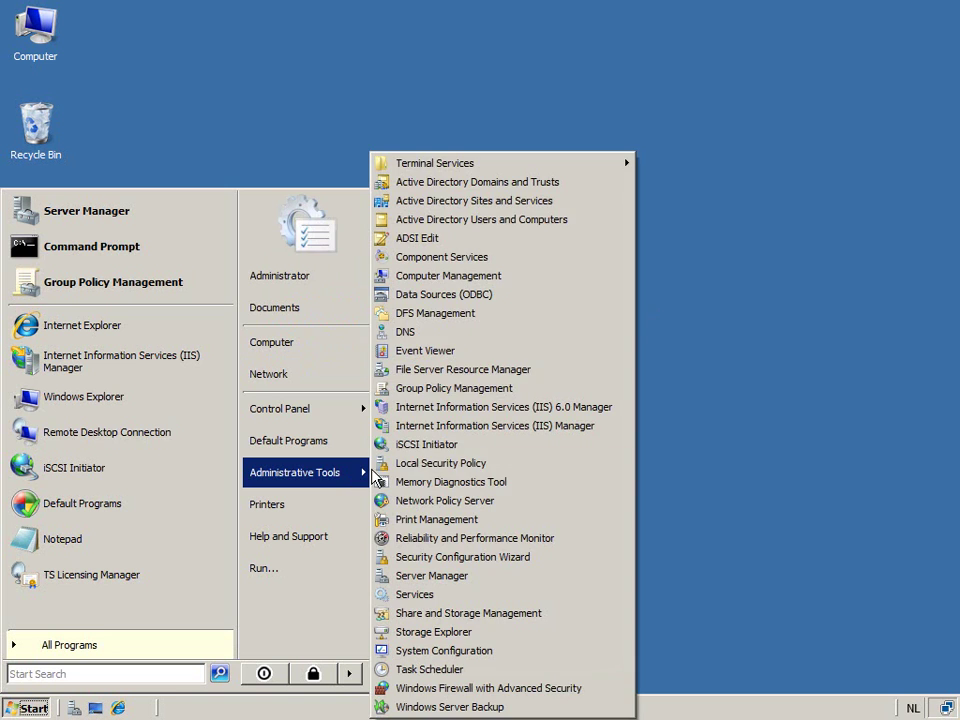
{"action": "left_click", "coordinate": [533, 221]}
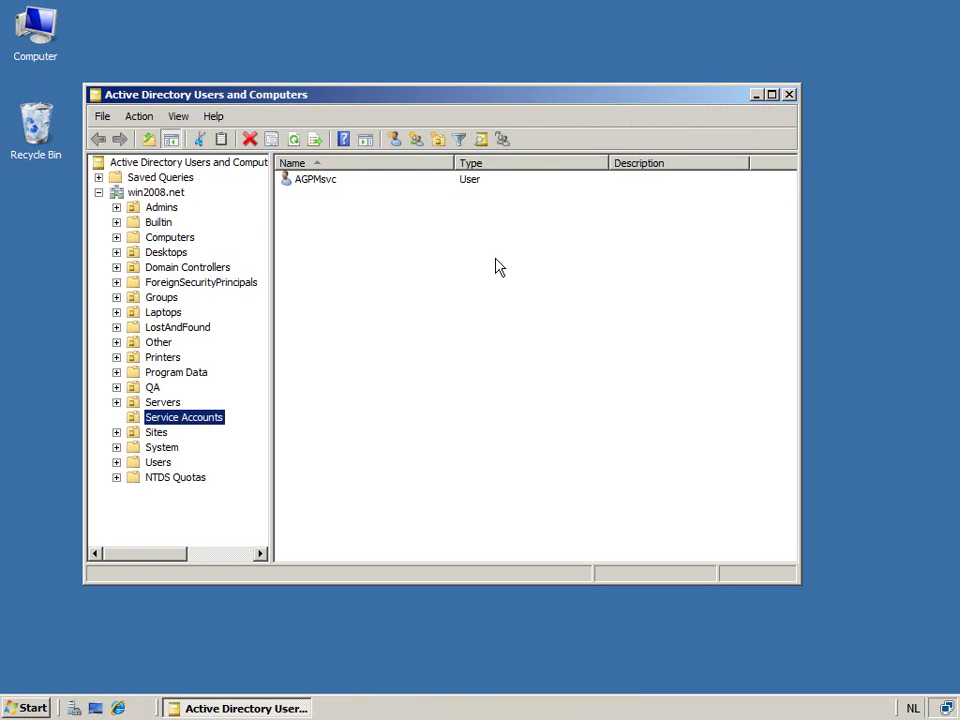
{"action": "left_click", "coordinate": [116, 298]}
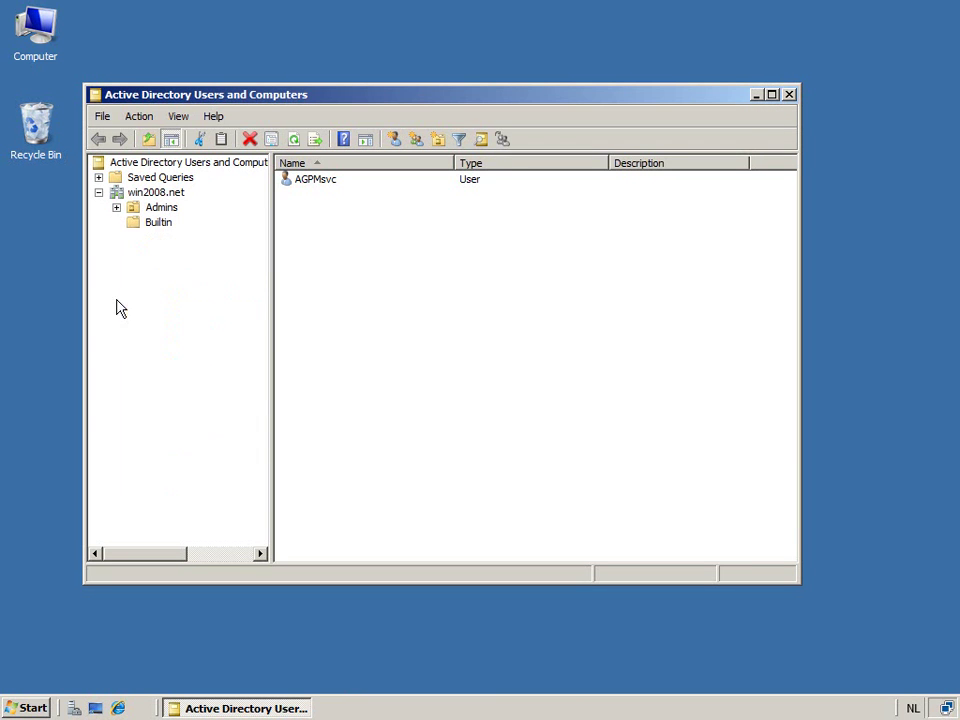
{"action": "left_click", "coordinate": [134, 327]}
{"action": "left_click", "coordinate": [195, 343]}
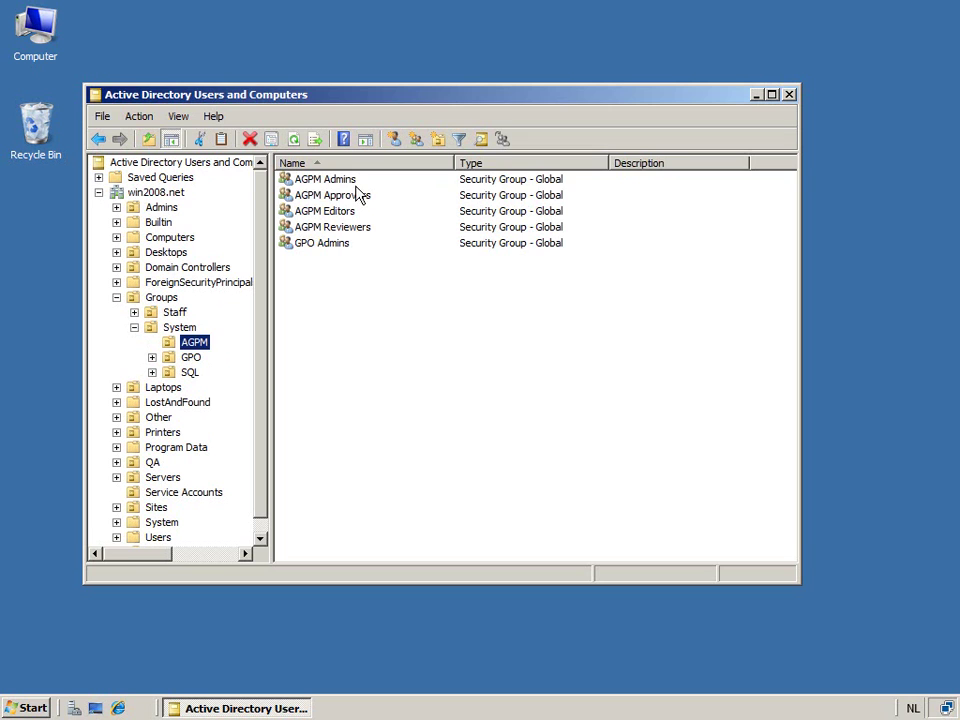
{"action": "left_click", "coordinate": [354, 181]}
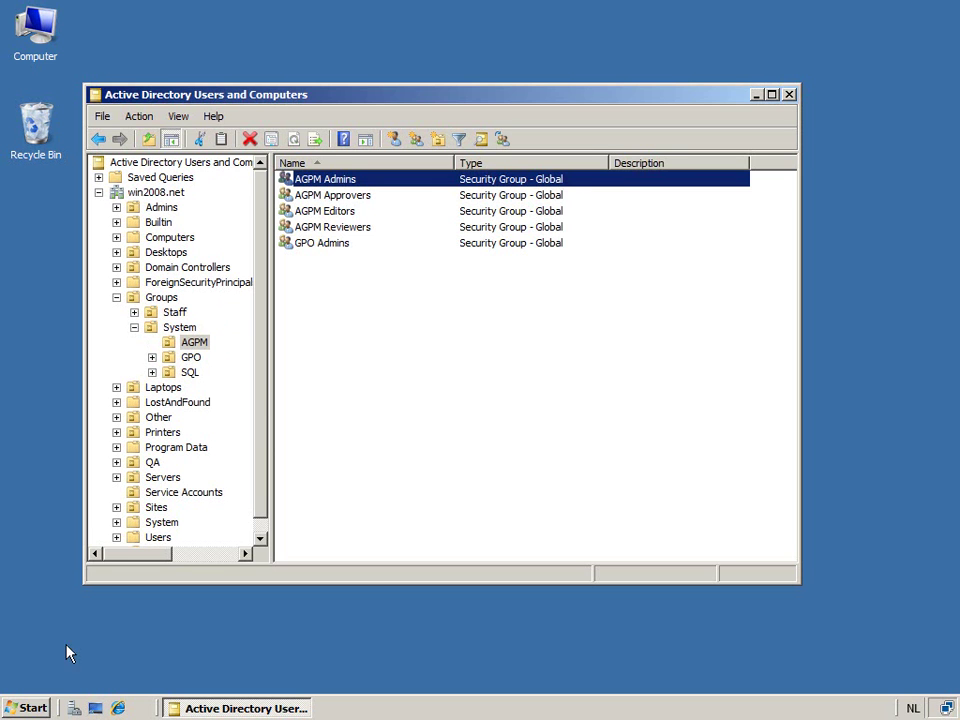
- Launch Group Policy Management, hit the insufficient-permissions error on Change Control, and switch back to ADUC
{"action": "left_click", "coordinate": [26, 708]}
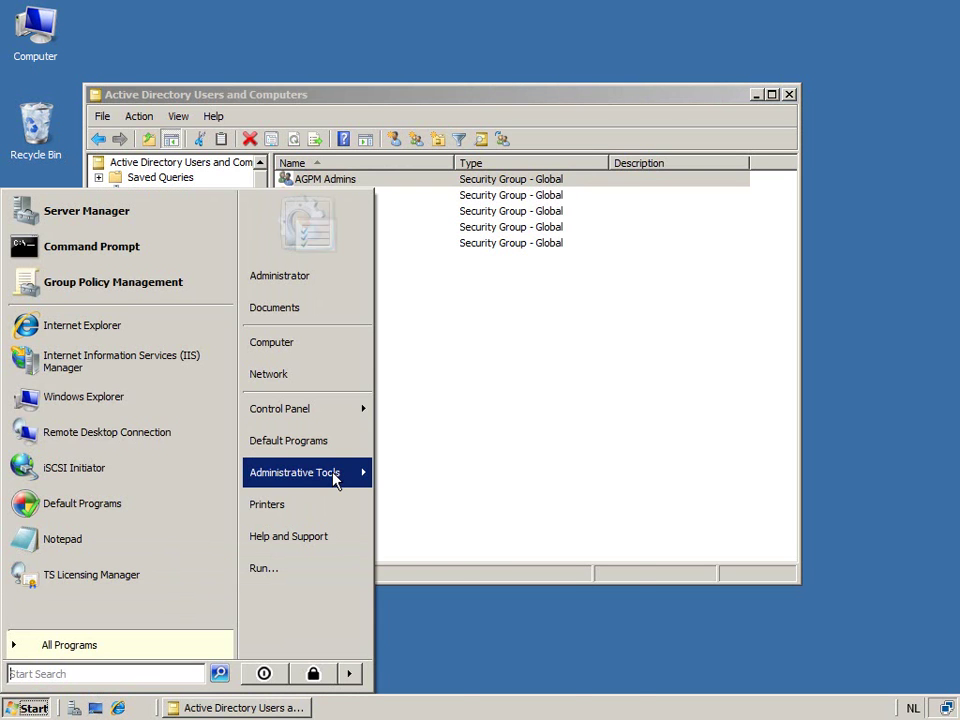
{"action": "left_click", "coordinate": [128, 291]}
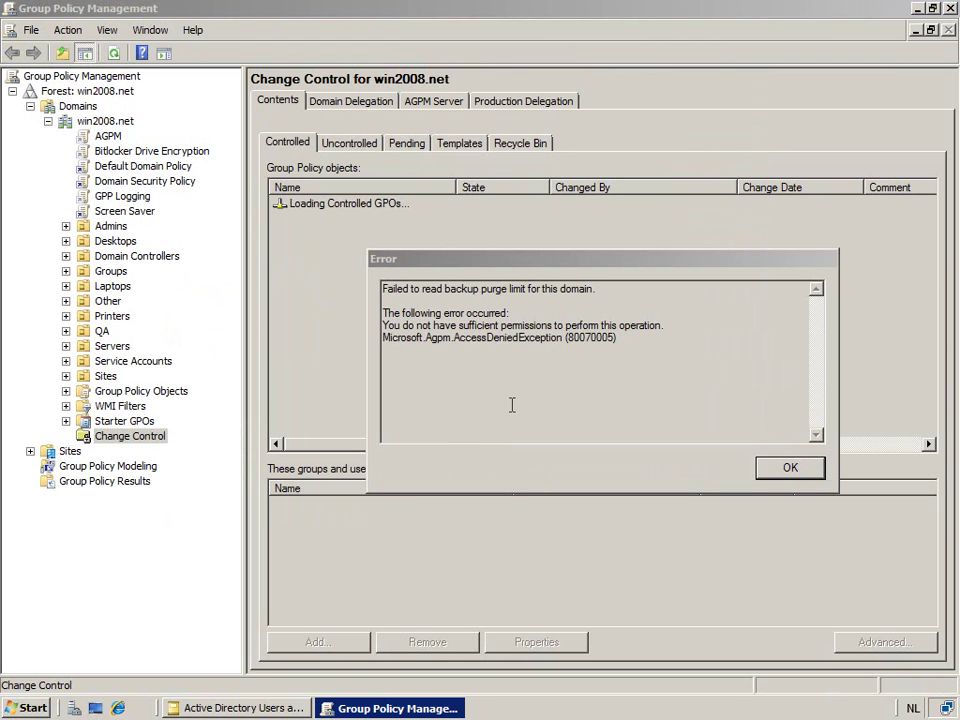
{"action": "left_click_drag", "start_coordinate": [421, 325], "coordinate": [572, 326]}
{"action": "left_click", "coordinate": [30, 707]}
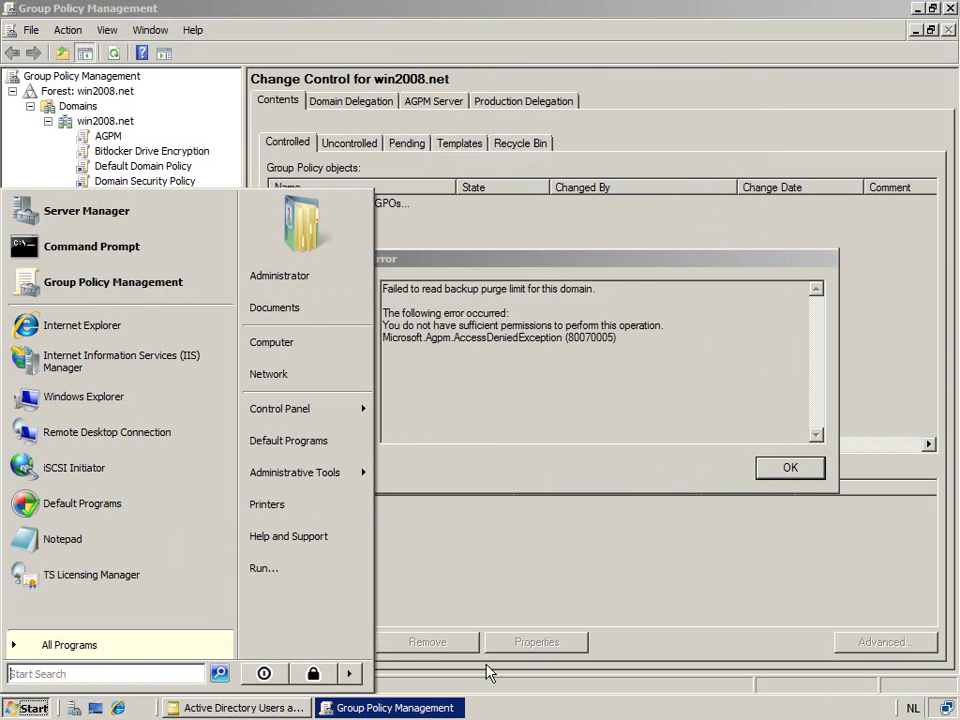
{"action": "left_click", "coordinate": [262, 708]}
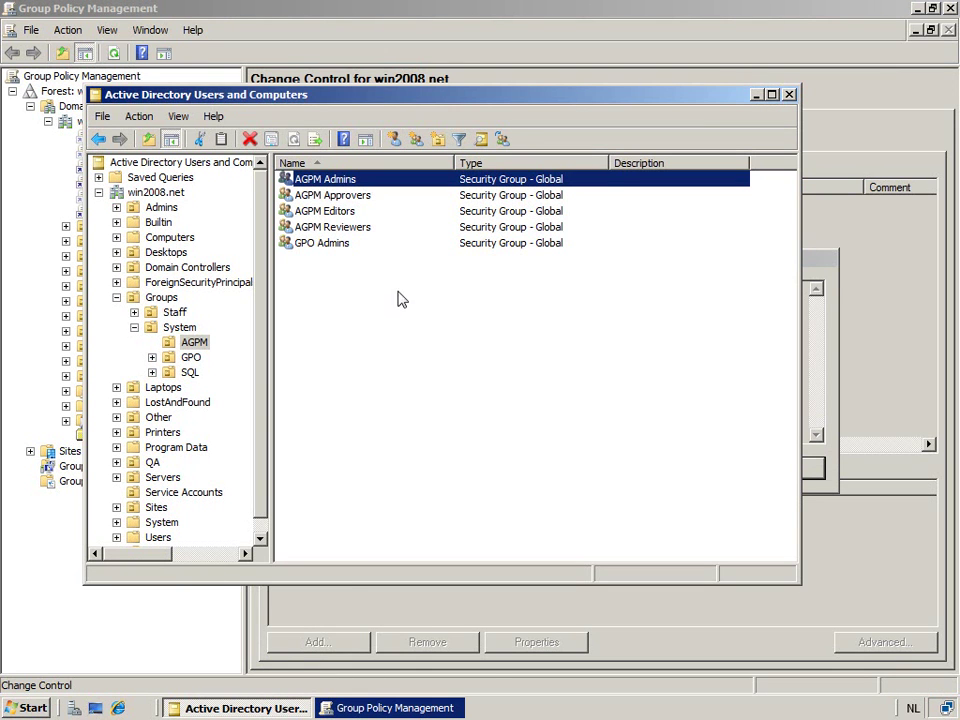
- Inspect the AGPM Admins group's single member without changes, then minimise Active Directory Users and Computers
{"action": "double_click", "coordinate": [378, 181]}
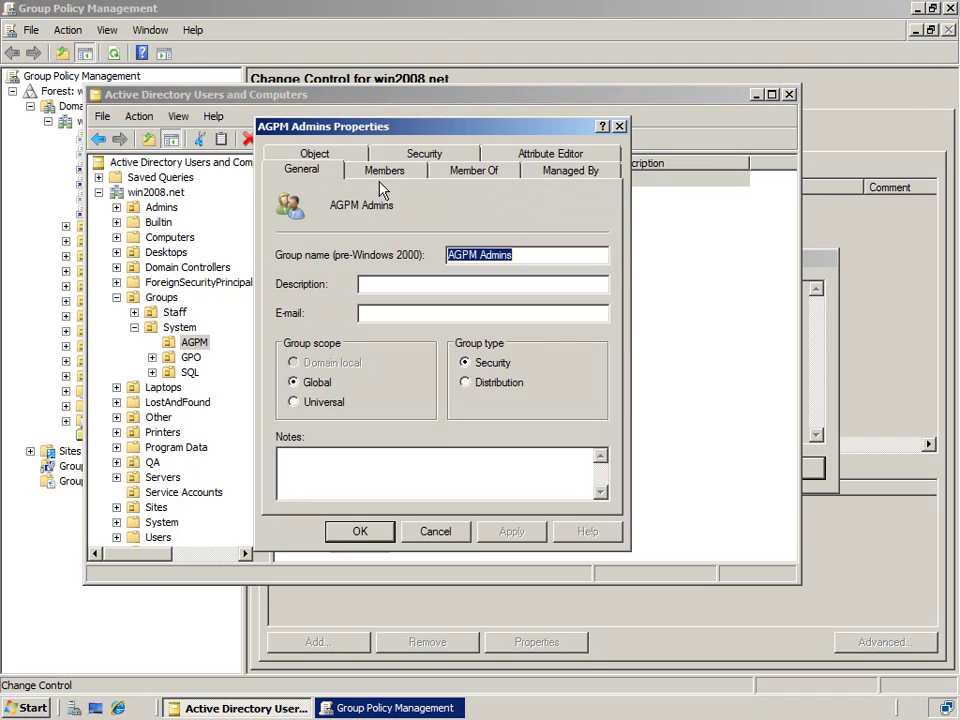
{"action": "left_click", "coordinate": [392, 176]}
{"action": "left_click", "coordinate": [402, 232]}
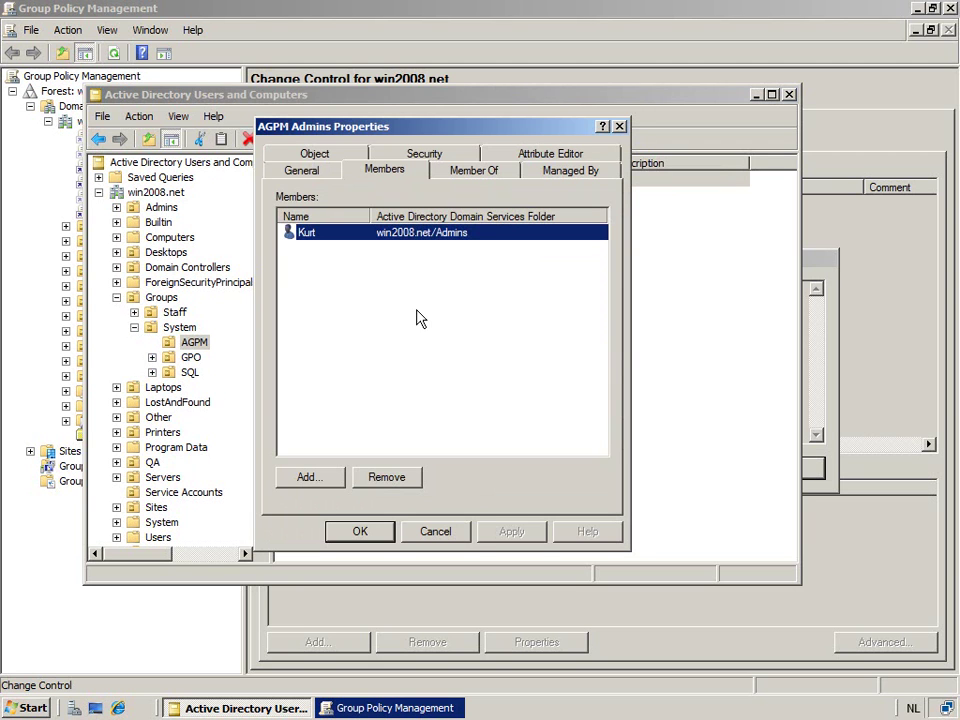
{"action": "left_click", "coordinate": [452, 535]}
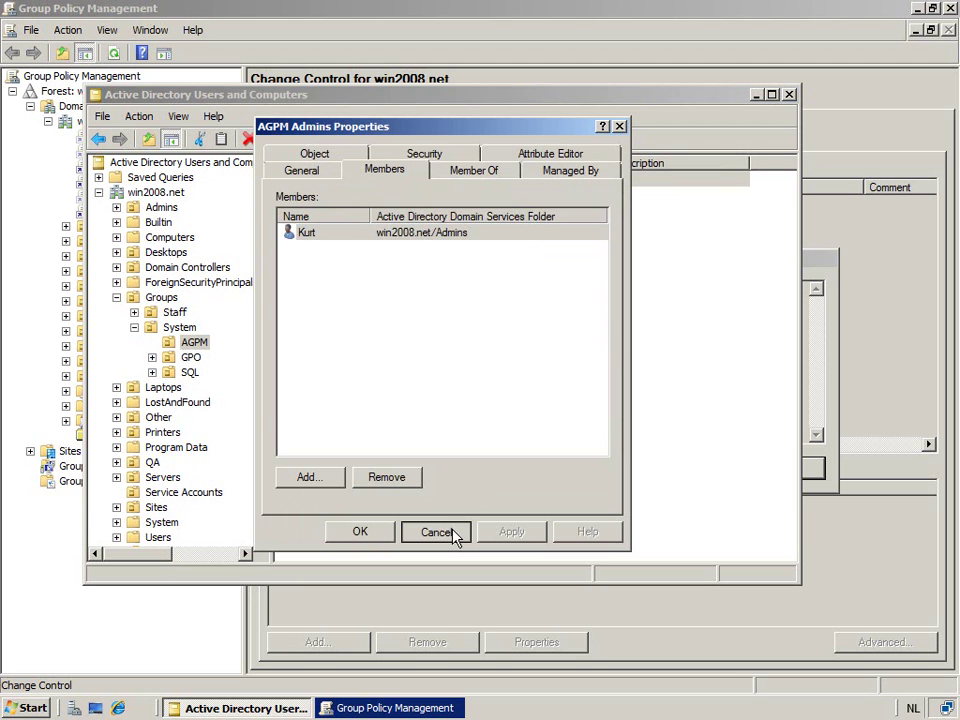
{"action": "left_click", "coordinate": [436, 532]}
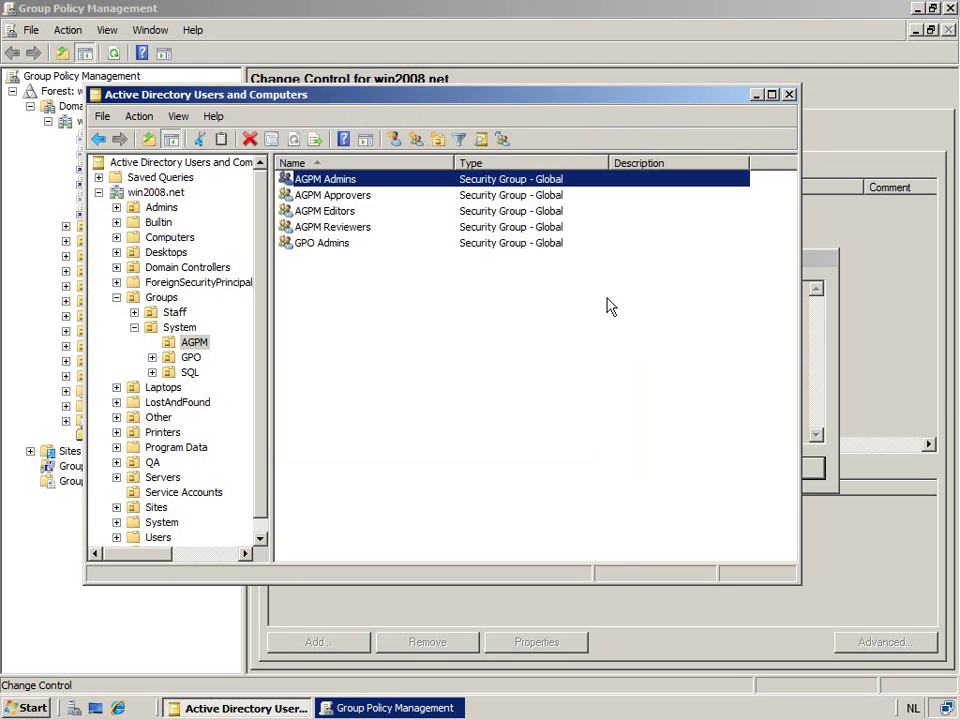
{"action": "left_click", "coordinate": [755, 94]}
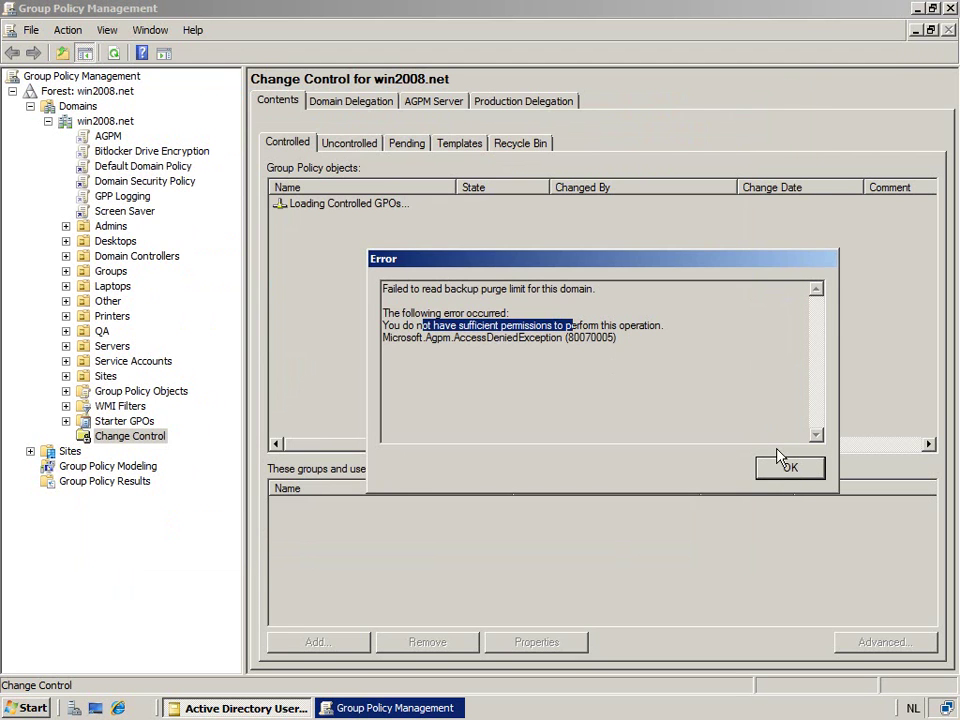
- Close Group Policy Management and relaunch it as a different user with the AGPM administrator's user name and password
{"action": "left_click", "coordinate": [792, 470]}
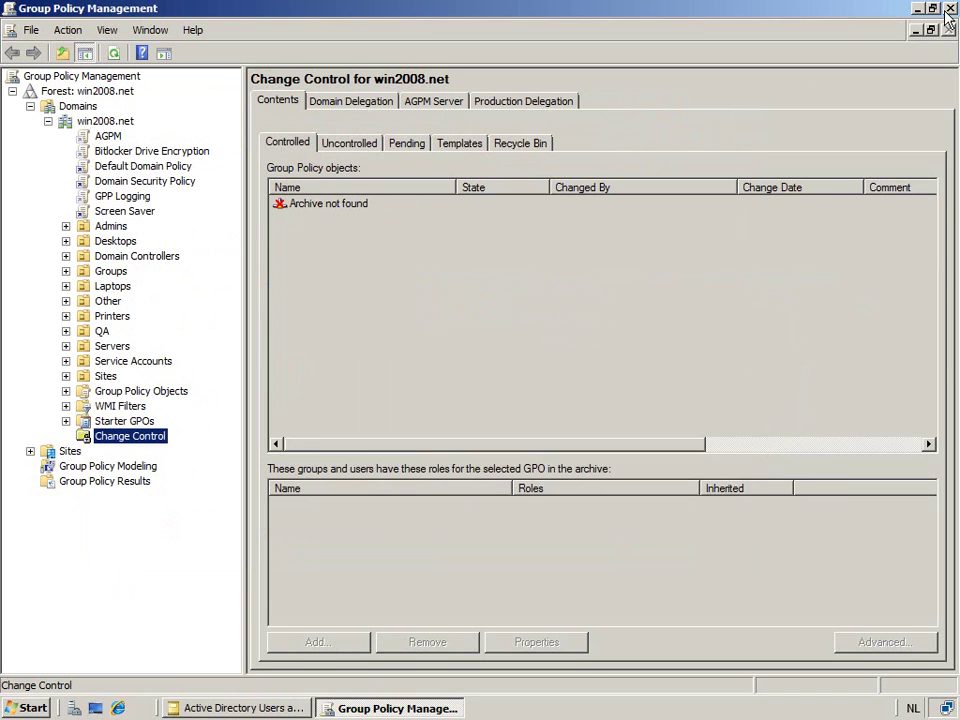
{"action": "left_click", "coordinate": [949, 8]}
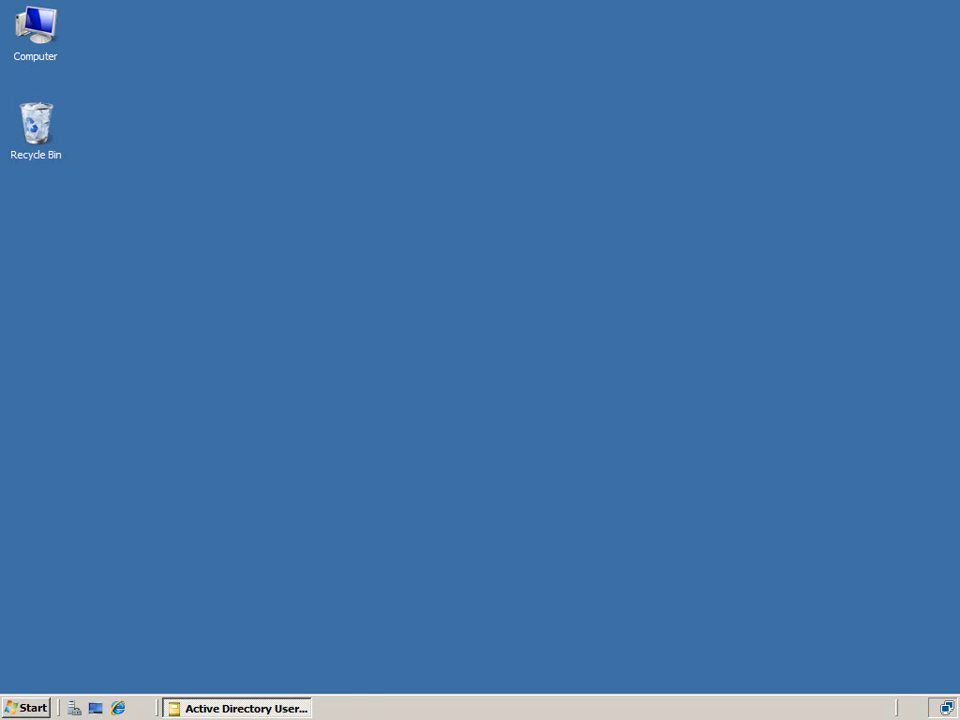
{"action": "key", "text": "super"}
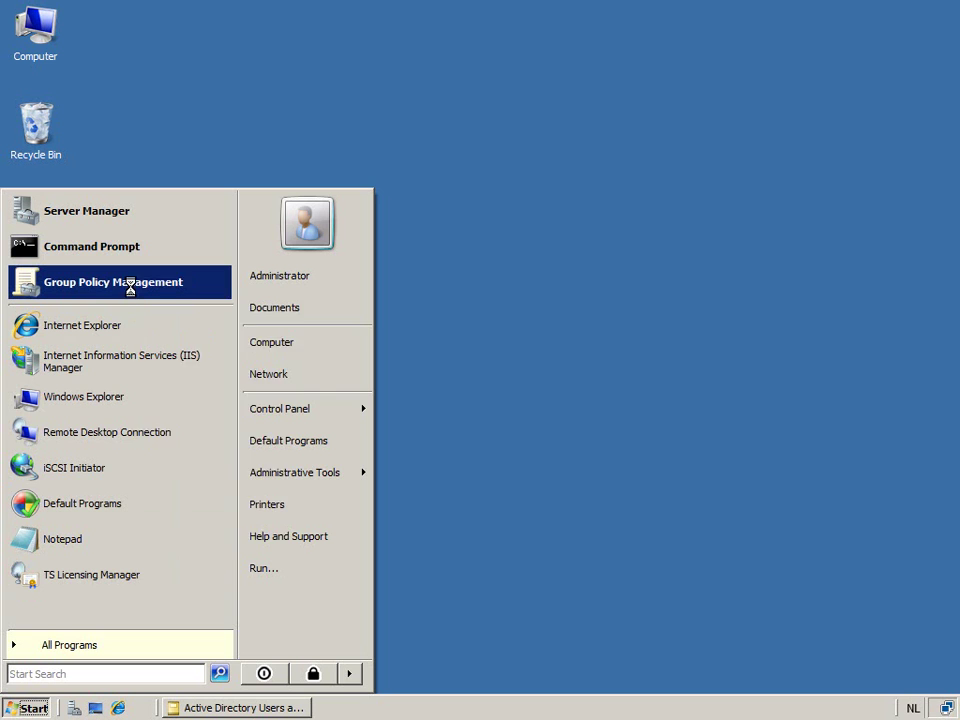
{"action": "right_click", "coordinate": [130, 285]}
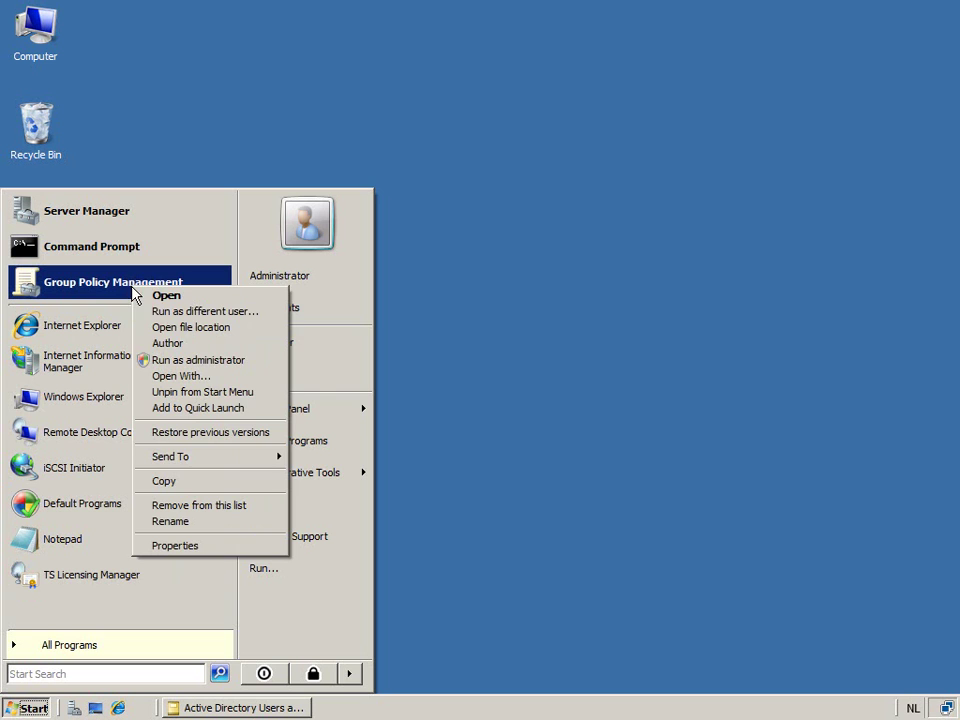
{"action": "left_click", "coordinate": [216, 313]}
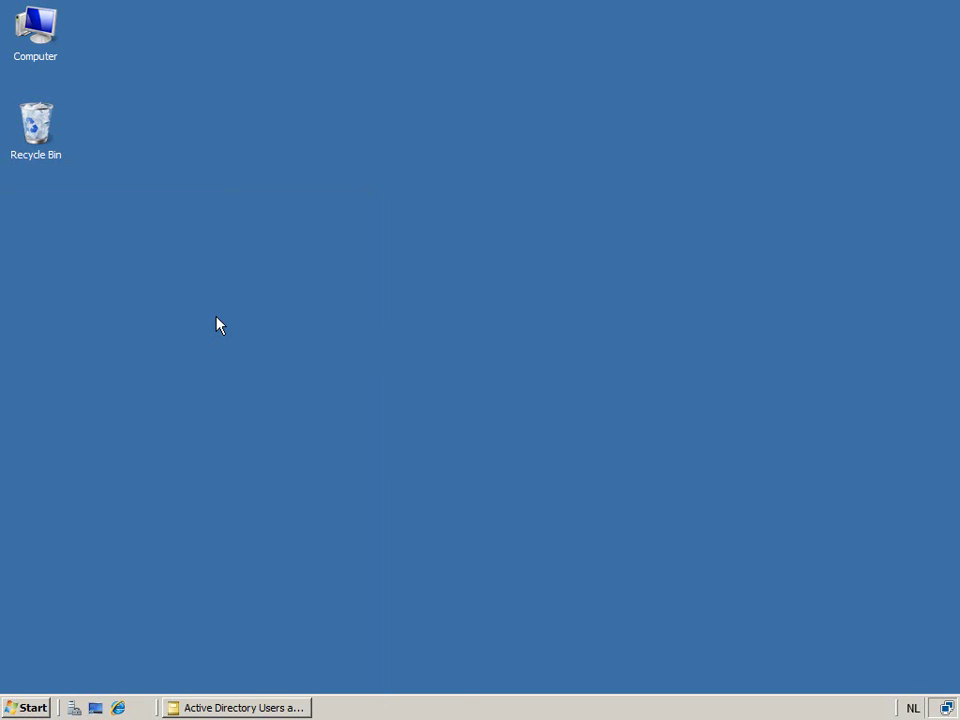
{"action": "type", "text": "Kurt"}
{"action": "key", "text": "Tab"}
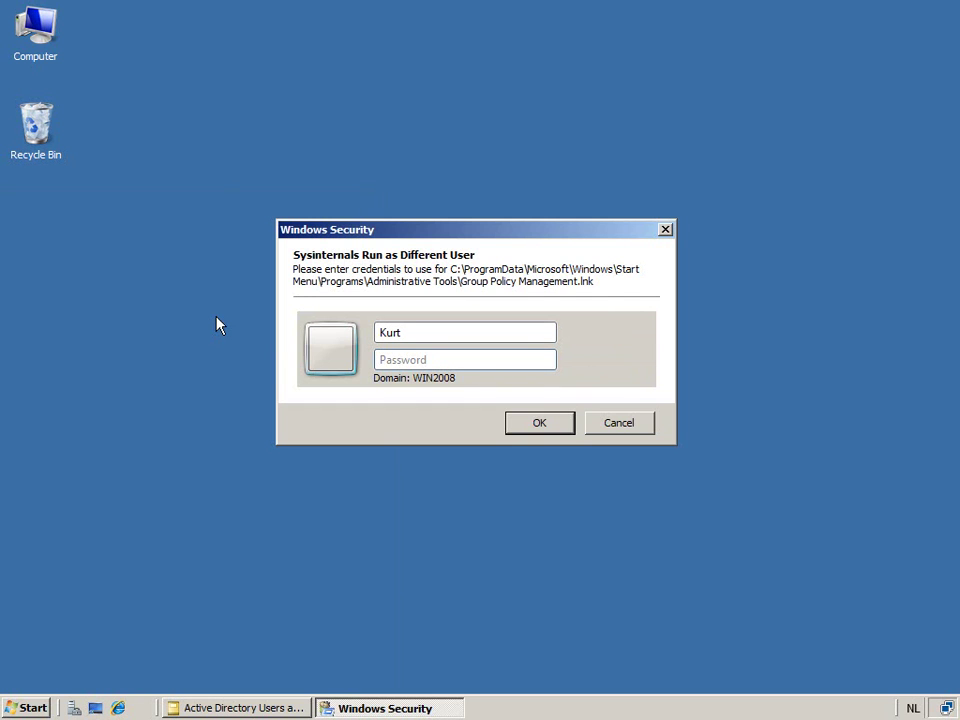
{"action": "type", "text": "Pa$$w0rd"}
{"action": "key", "text": "Return"}
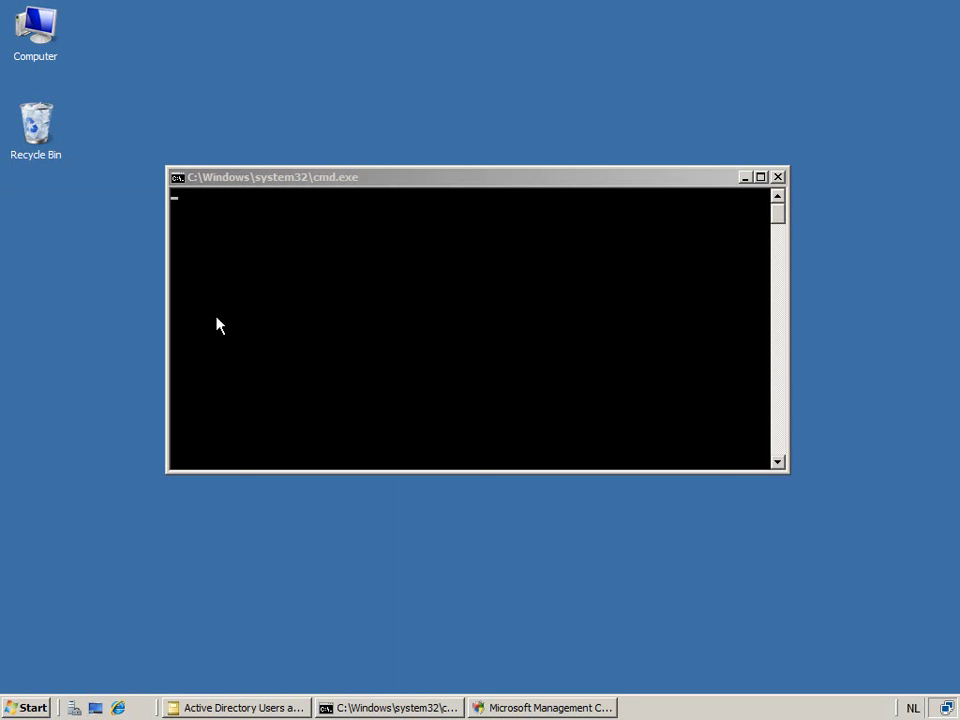
- Approve elevation, maximise the console, open Change Control, and view the AGPM Server settings (agpm.win2008.net, port 4600)
{"action": "left_click", "coordinate": [556, 710]}
{"action": "left_click", "coordinate": [556, 356]}
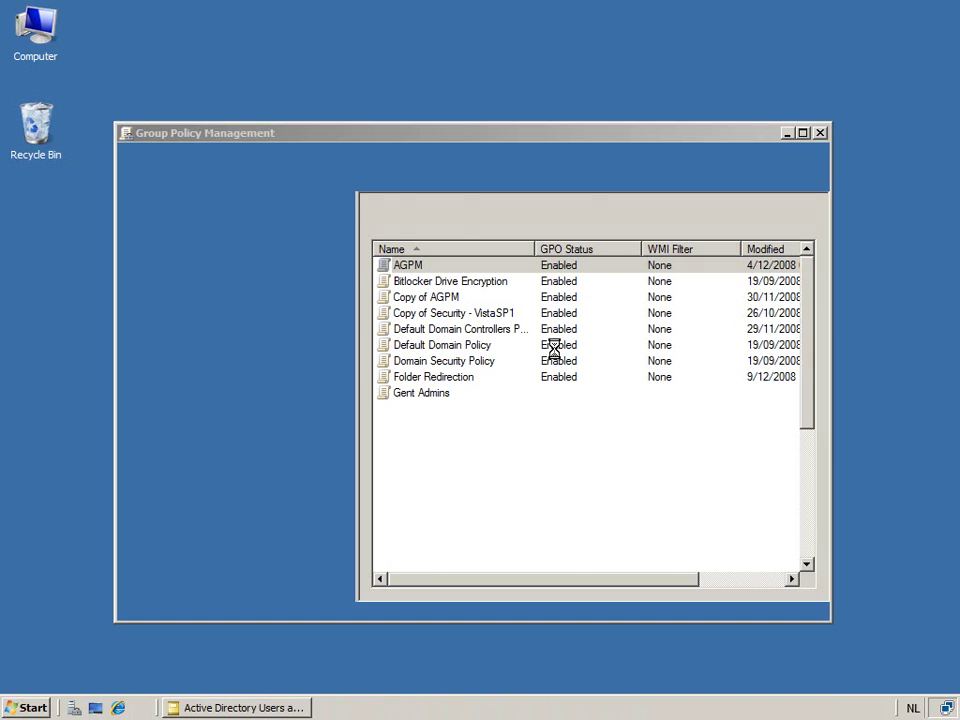
{"action": "double_click", "coordinate": [487, 136]}
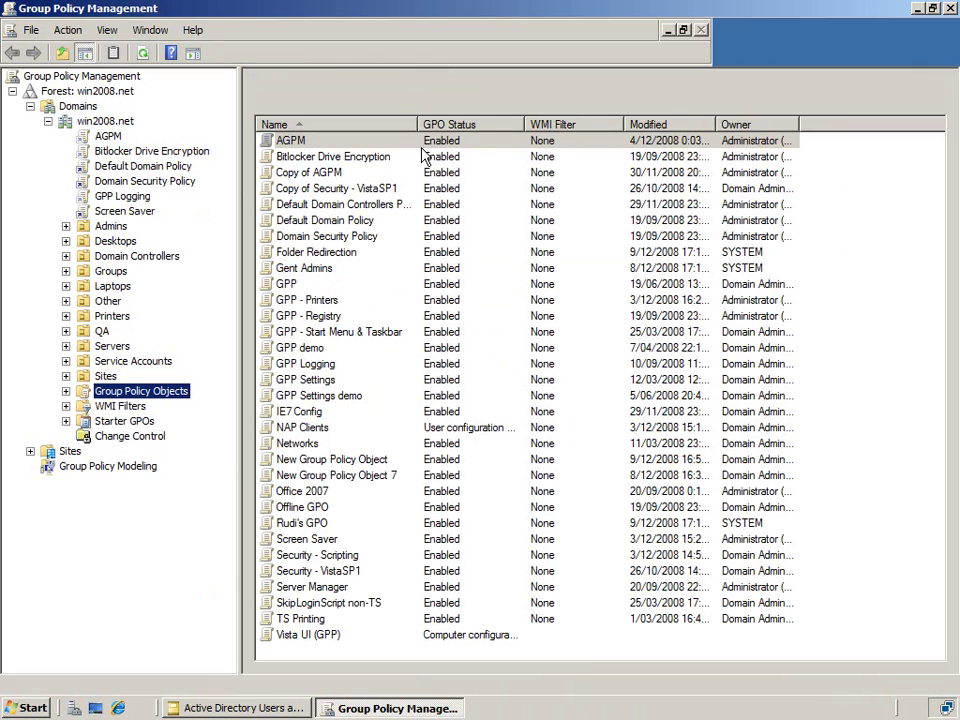
{"action": "left_click", "coordinate": [135, 438]}
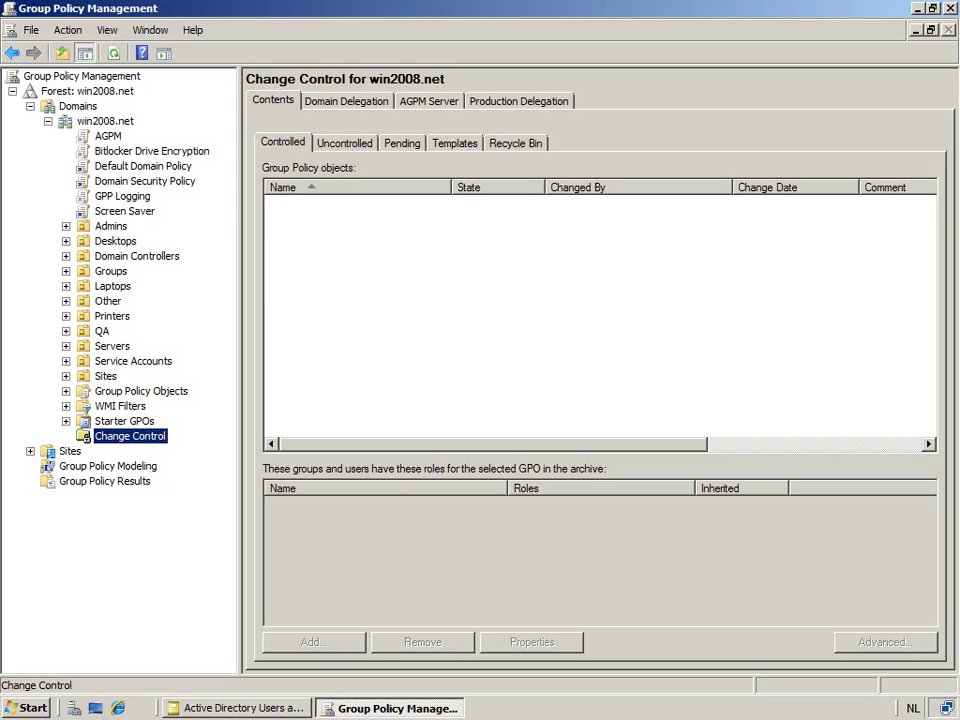
{"action": "left_click", "coordinate": [437, 105]}
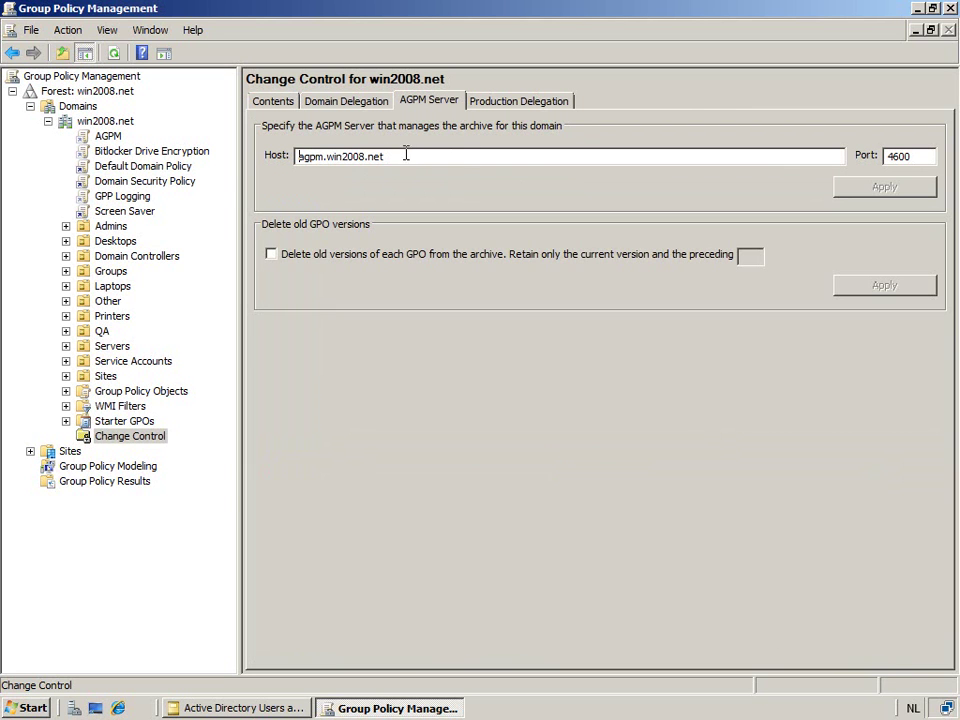
- Go back to the Change Control Contents tab, then switch to Active Directory Users and Computers
{"action": "left_click", "coordinate": [276, 104]}
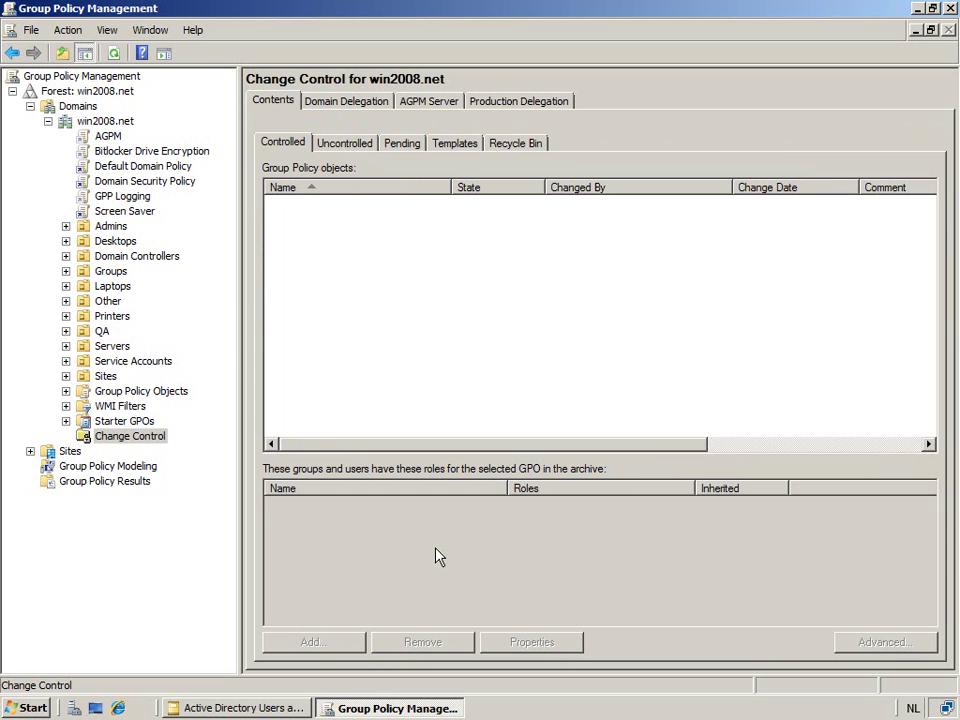
{"action": "left_click", "coordinate": [243, 708]}
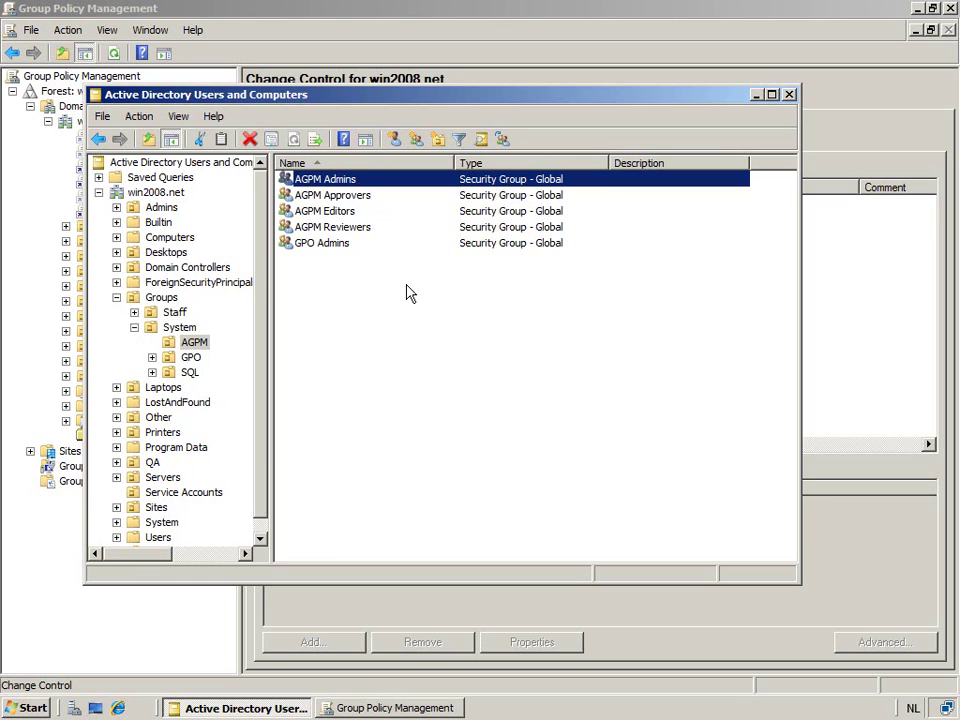
- Review the AGPM Approvers group's members and close its properties unchanged
{"action": "left_click", "coordinate": [345, 212]}
{"action": "left_click", "coordinate": [370, 196]}
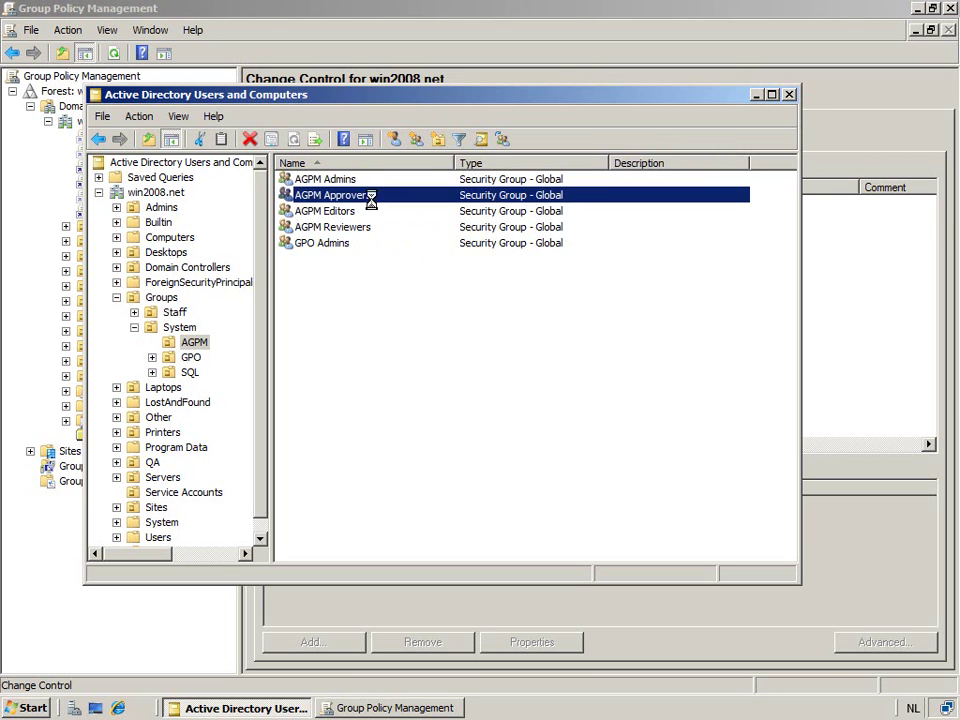
{"action": "left_click", "coordinate": [388, 172]}
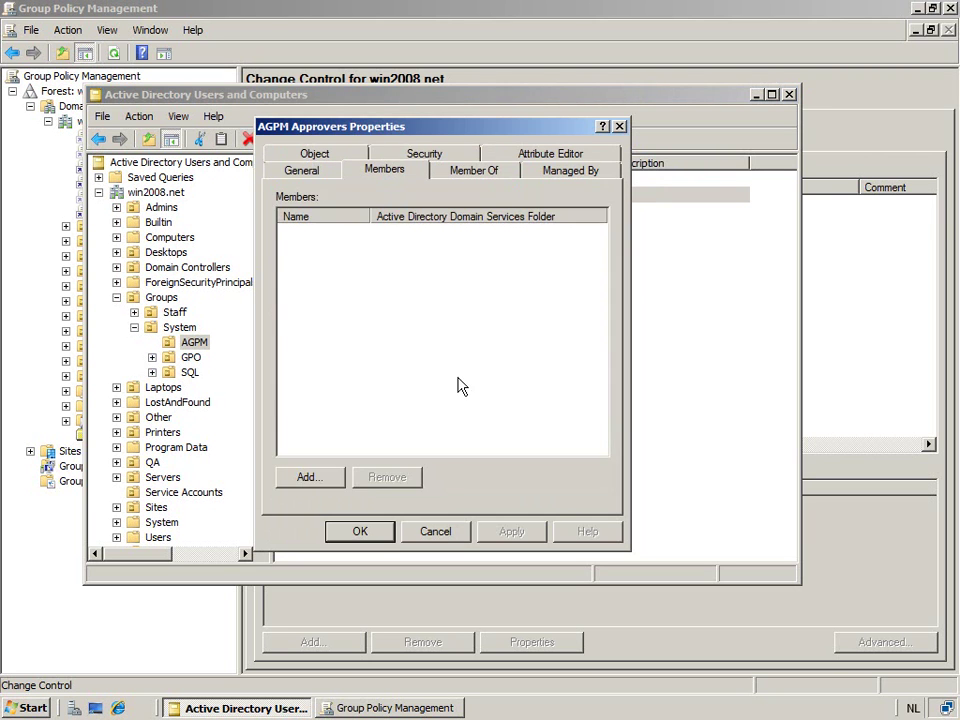
{"action": "left_click", "coordinate": [437, 532]}
- Add a user from the Admins folder as a member of AGPM Editors and save
{"action": "double_click", "coordinate": [351, 212]}
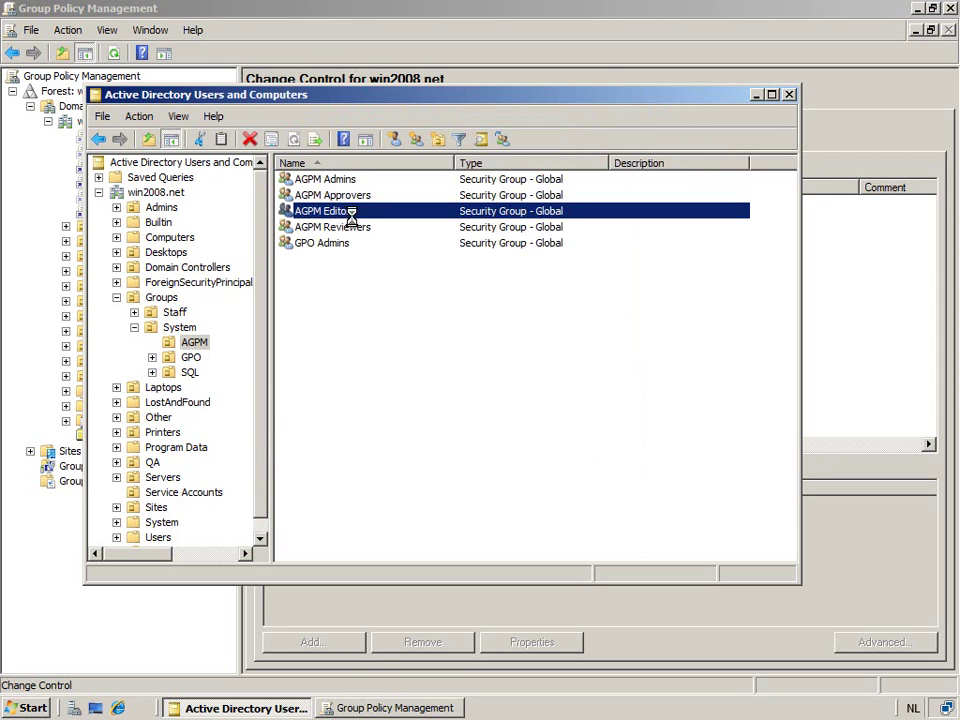
{"action": "left_click", "coordinate": [371, 171]}
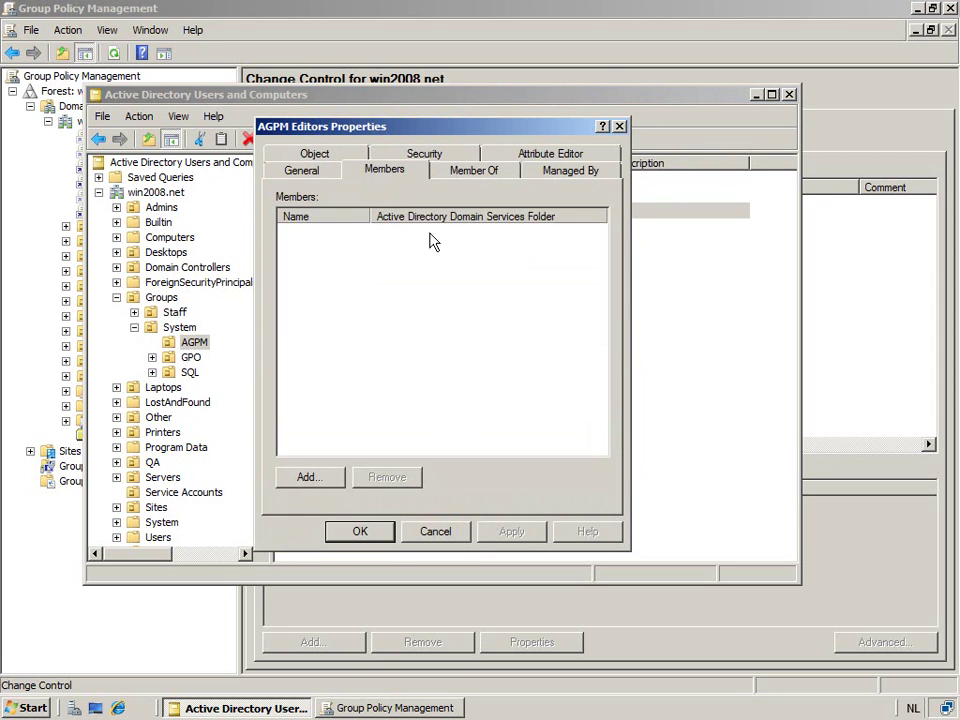
{"action": "left_click", "coordinate": [319, 479]}
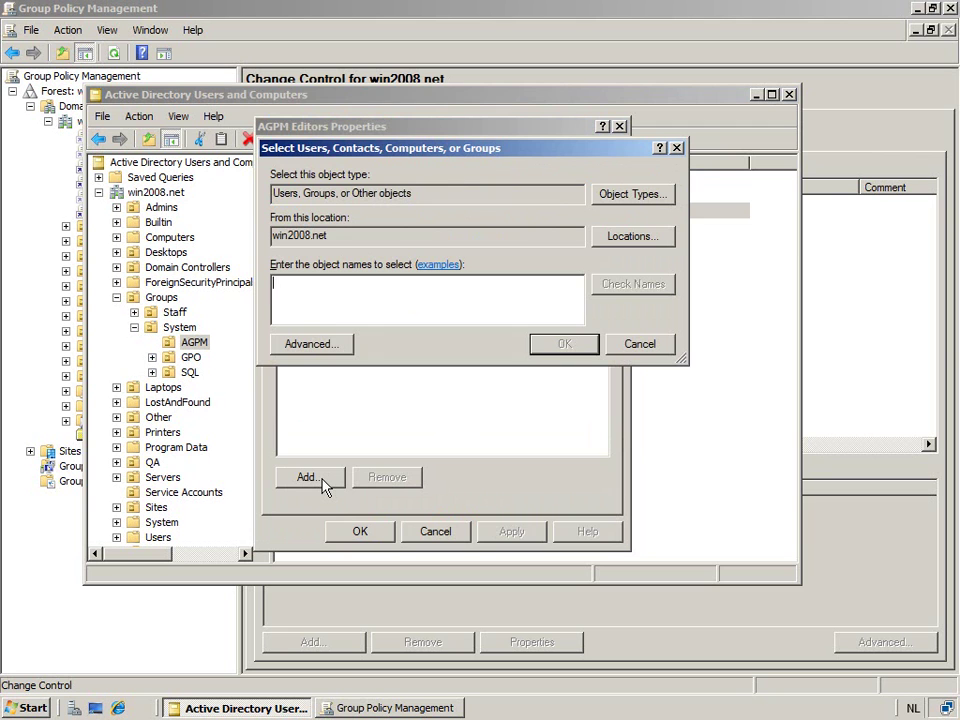
{"action": "type", "text": "Rudi"}
{"action": "key", "text": "Return"}
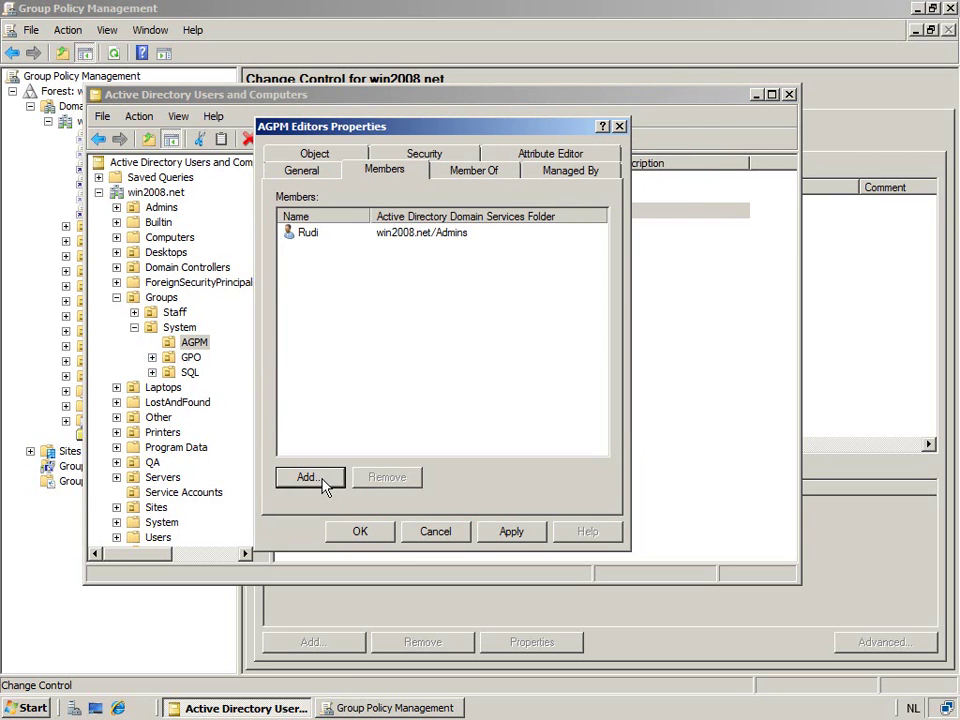
{"action": "left_click", "coordinate": [371, 536]}
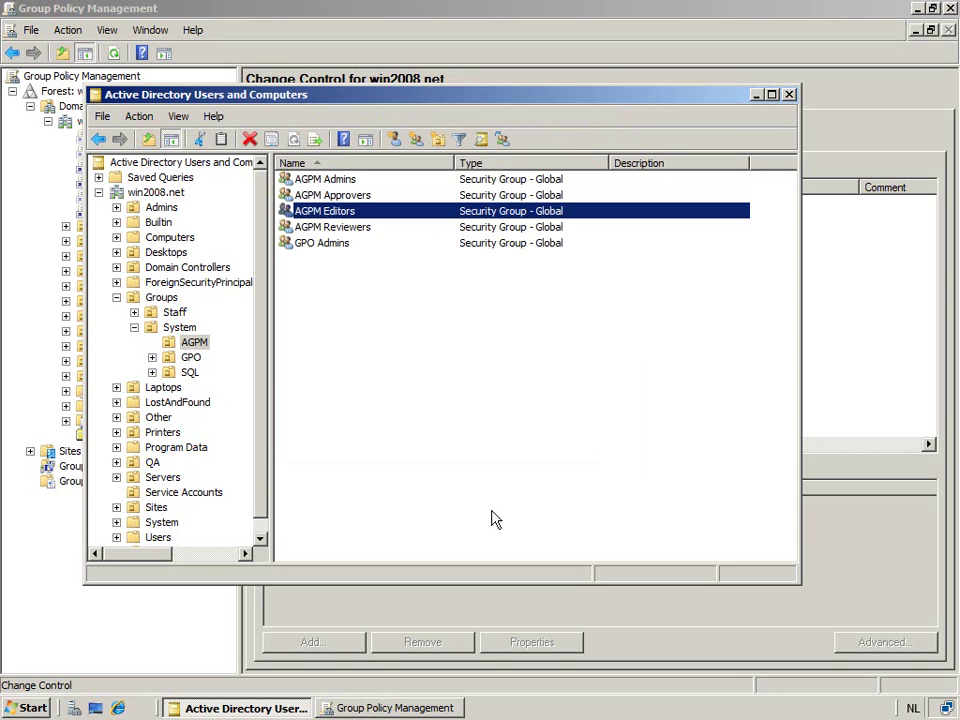
- Review the AGPM Reviewers group's members and close its properties unchanged
{"action": "key", "text": "Down"}
{"action": "key", "text": "Return"}
{"action": "left_click", "coordinate": [398, 178]}
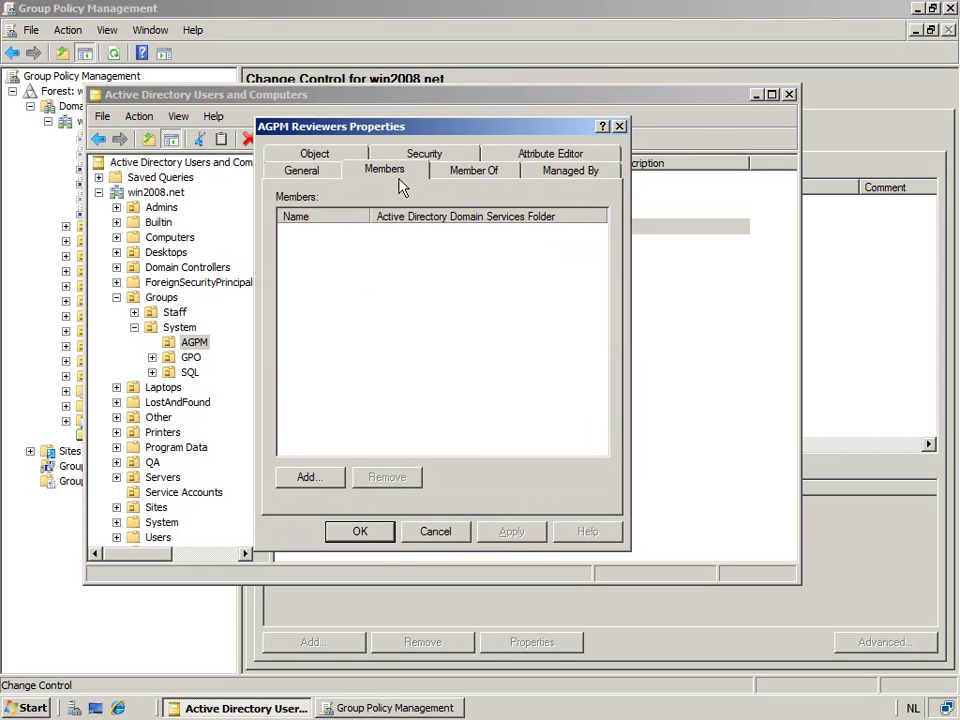
{"action": "left_click", "coordinate": [444, 536]}
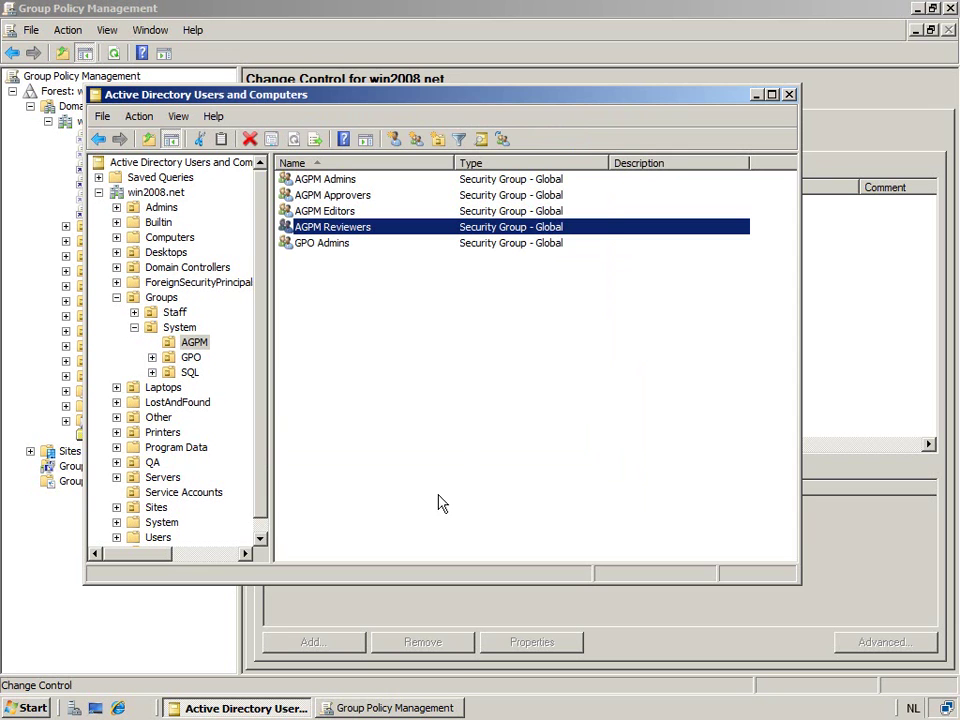
- Return to Group Policy Management and show Change Control's Domain Delegation tab
{"action": "left_click", "coordinate": [526, 30]}
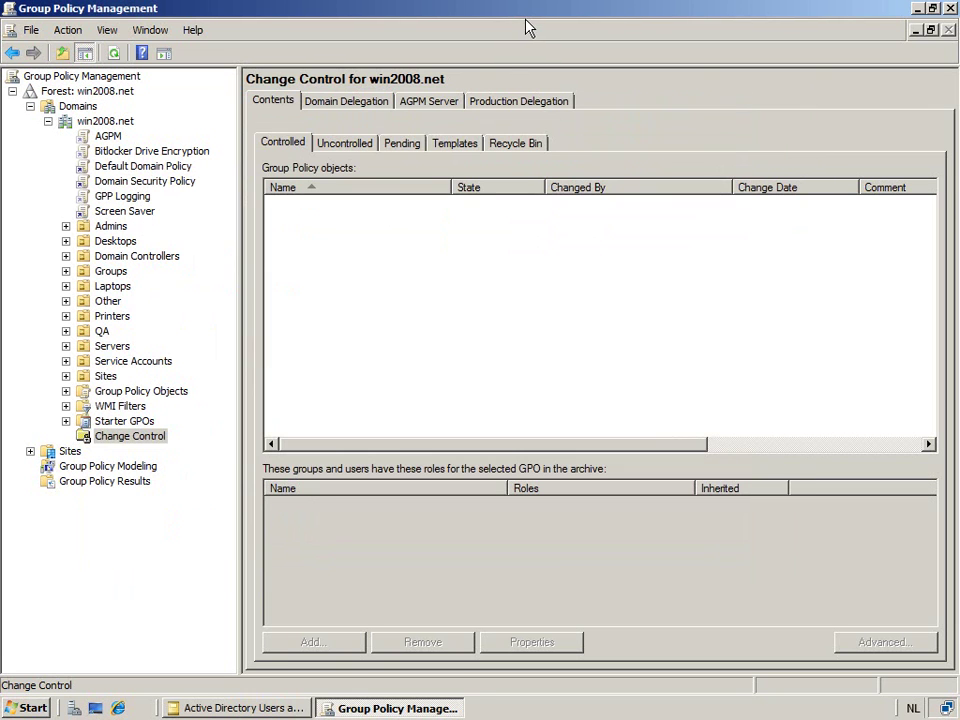
{"action": "left_click", "coordinate": [362, 106]}
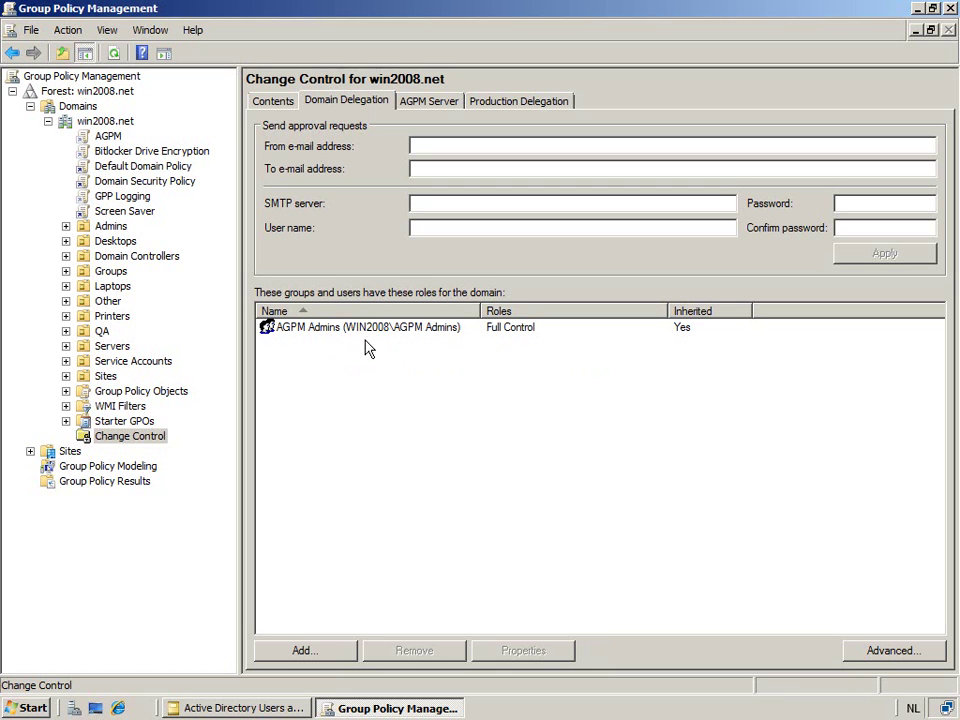
- Add AGPM Editors to the domain delegation with the Editor role
{"action": "left_click", "coordinate": [326, 656]}
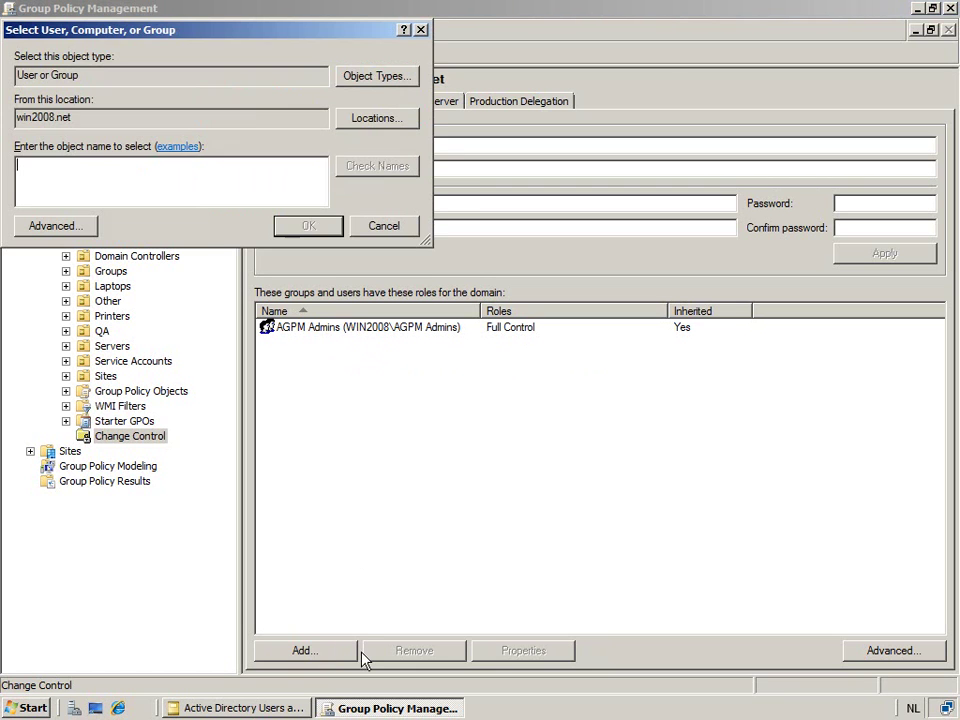
{"action": "type", "text": "A"}
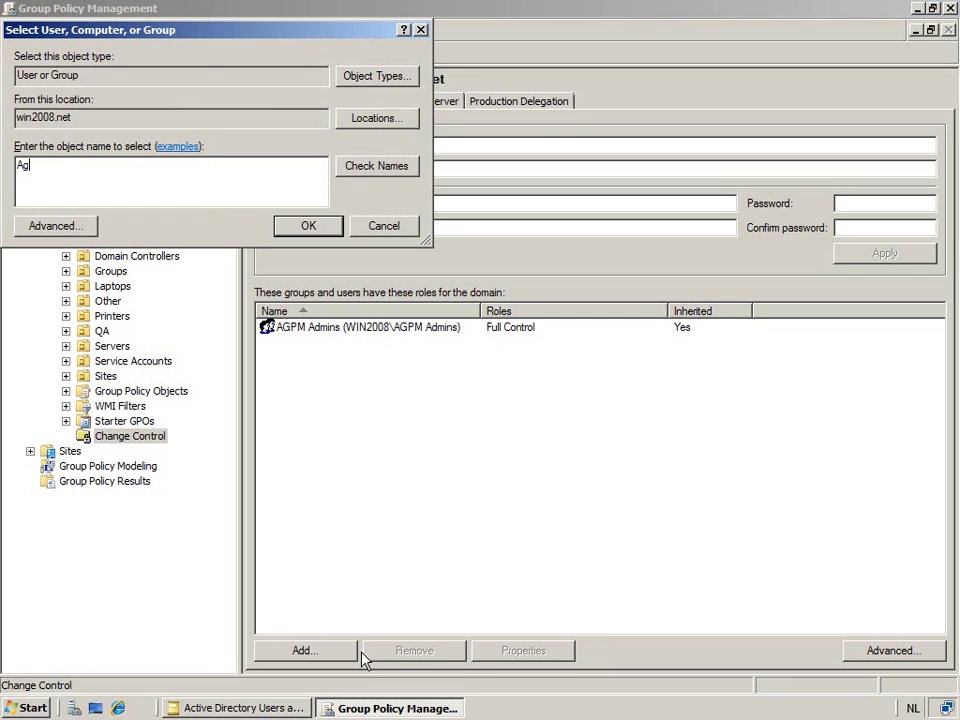
{"action": "type", "text": "GPM Edi"}
{"action": "key", "text": "Return"}
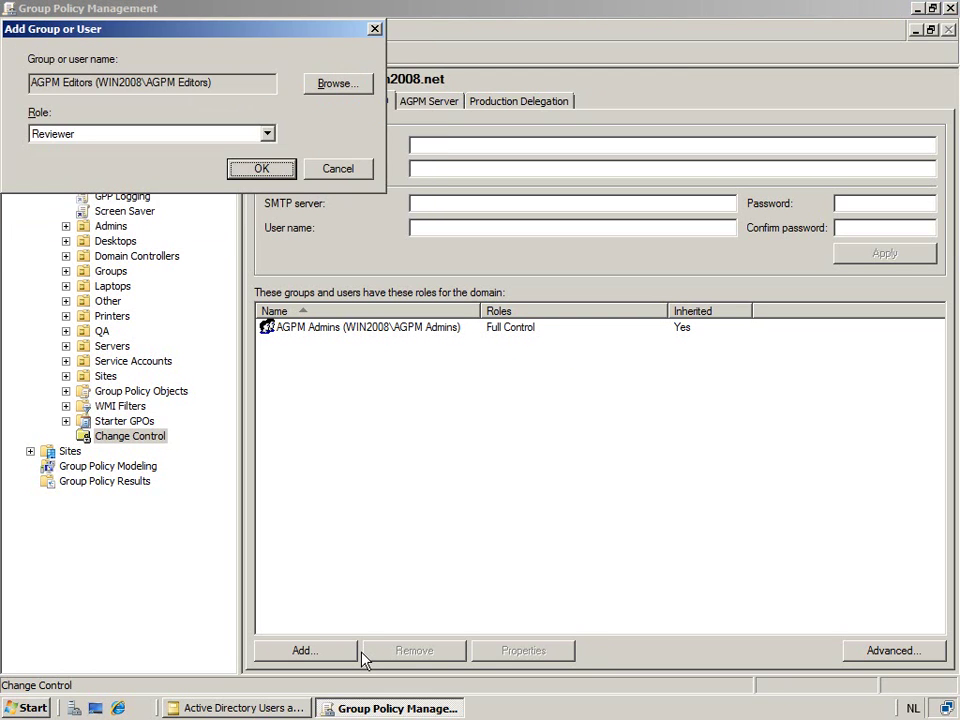
{"action": "left_click", "coordinate": [147, 141]}
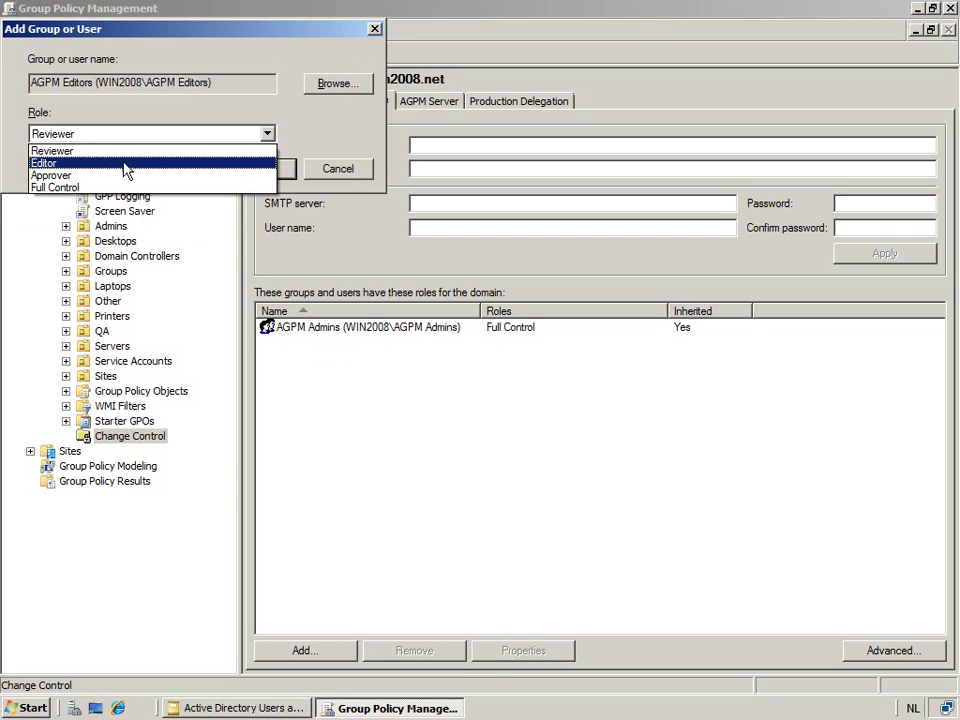
{"action": "left_click", "coordinate": [125, 164]}
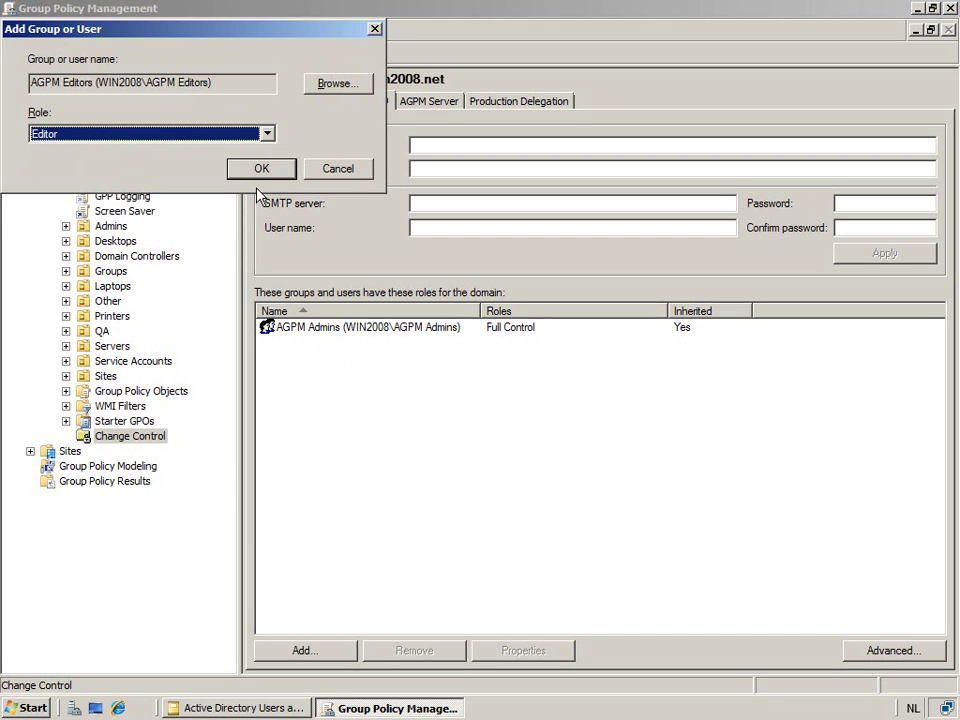
{"action": "left_click", "coordinate": [259, 173]}
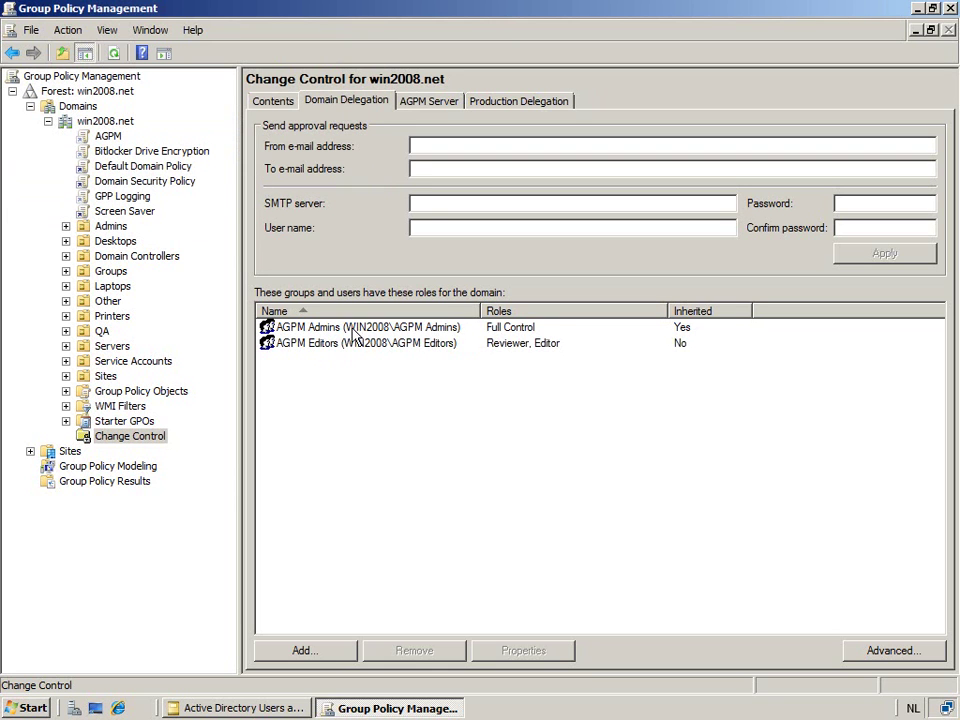
- Add AGPM Approvers to the domain delegation with the Approver role
{"action": "left_click", "coordinate": [321, 649]}
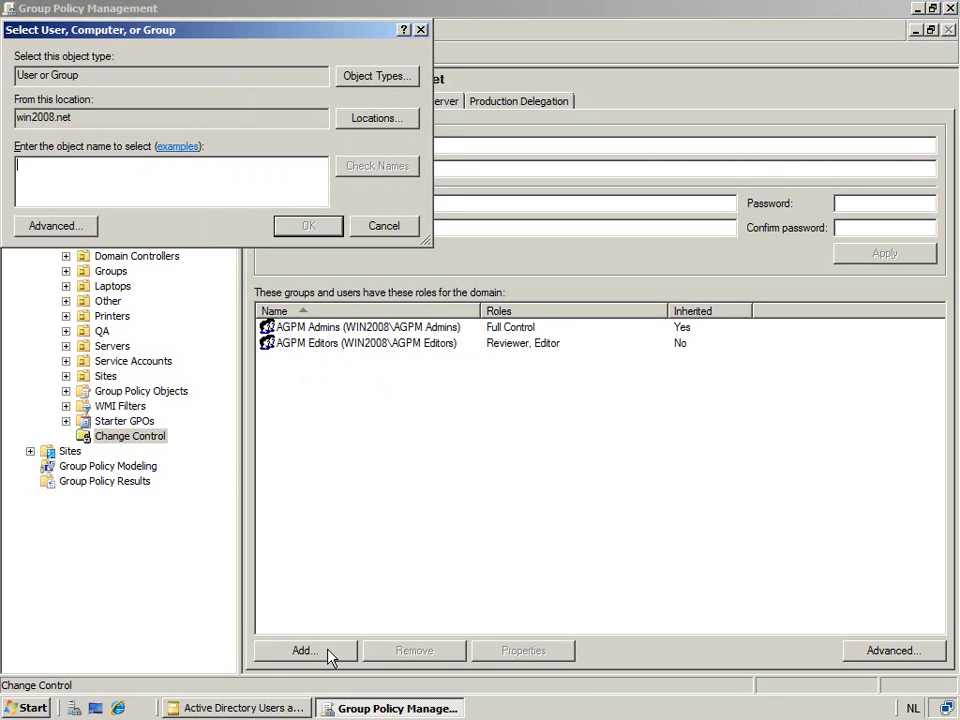
{"action": "type", "text": "AGPM"}
{"action": "key", "text": "Return"}
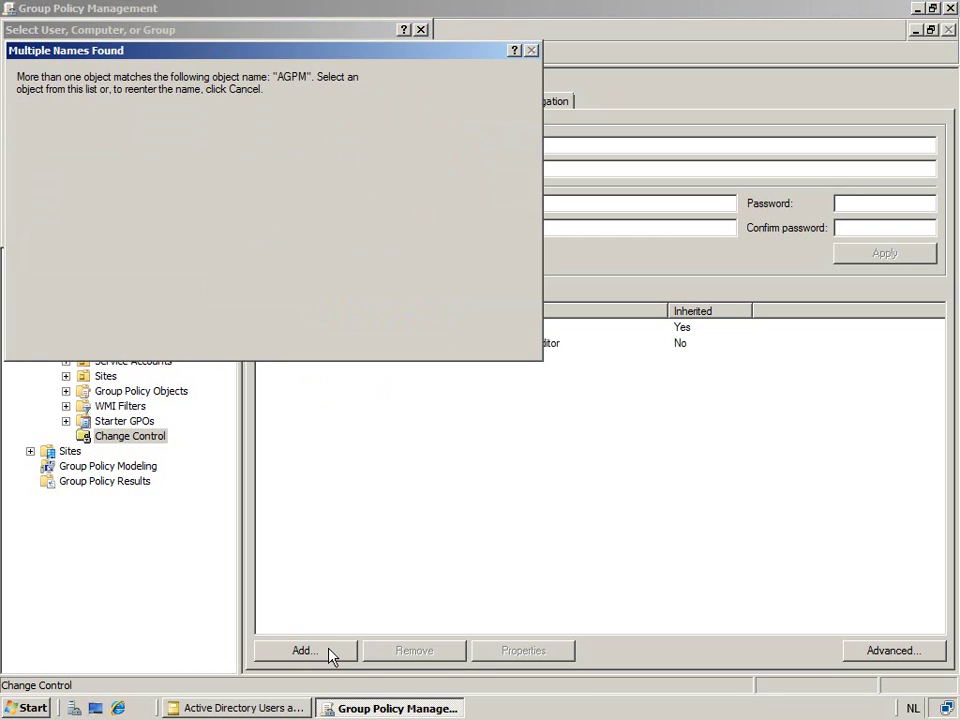
{"action": "double_click", "coordinate": [95, 176]}
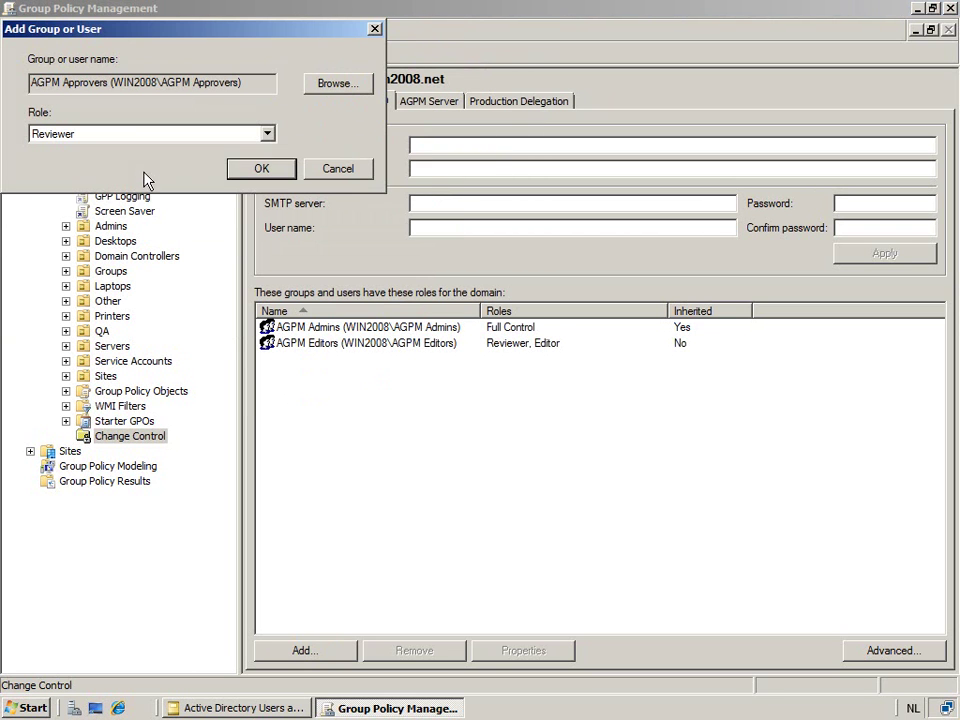
{"action": "left_click", "coordinate": [137, 136]}
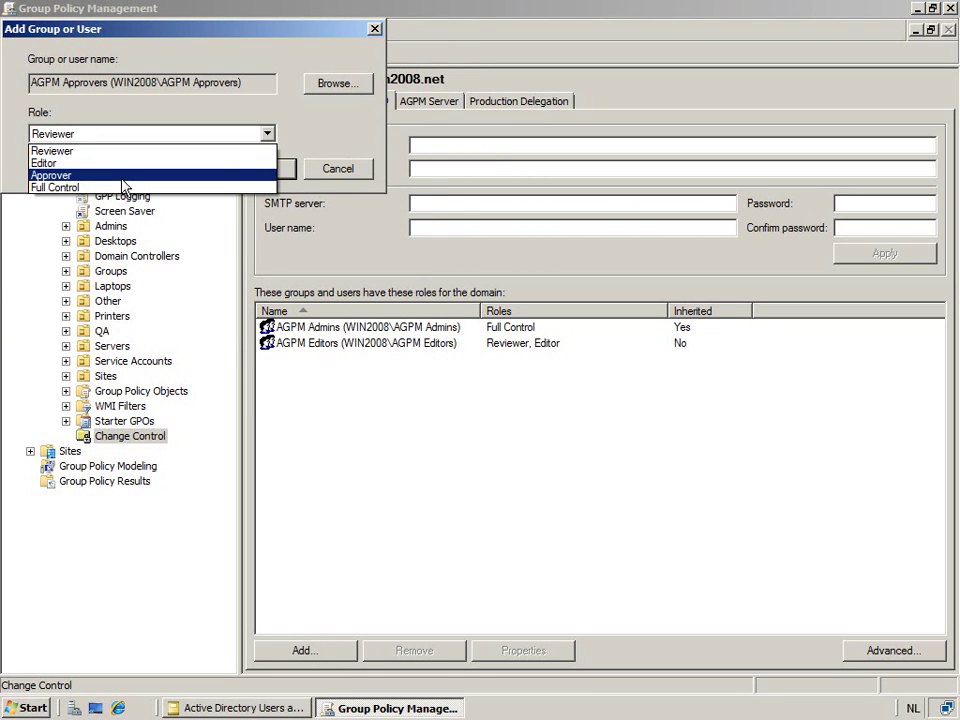
{"action": "left_click", "coordinate": [123, 178]}
{"action": "left_click", "coordinate": [262, 169]}
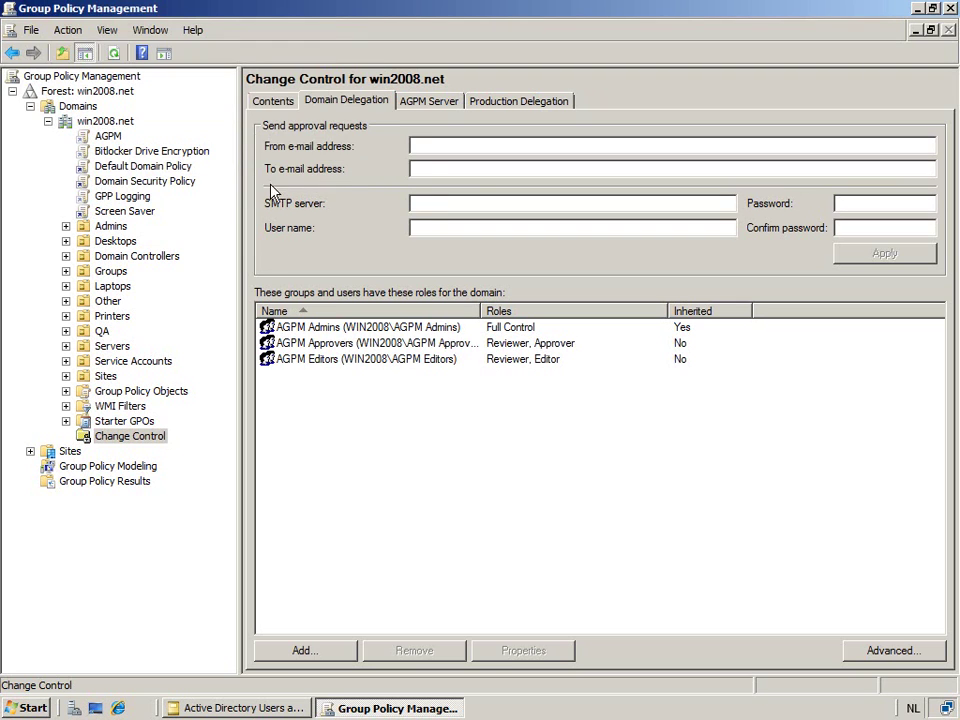
- Add AGPM Reviewers to the domain delegation with the Reviewer role
{"action": "left_click", "coordinate": [317, 656]}
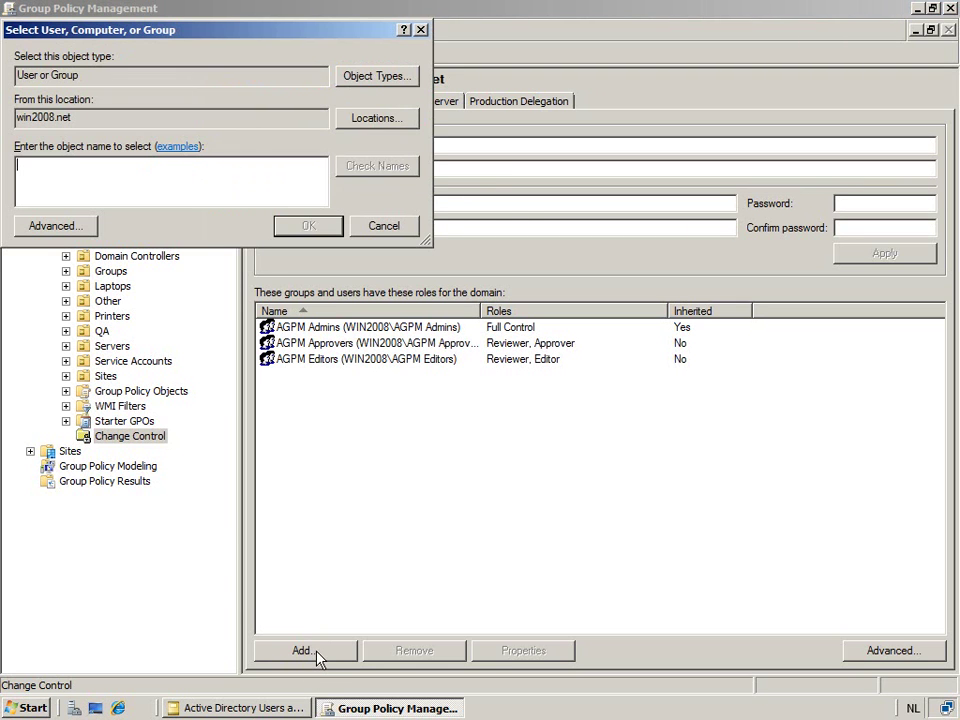
{"action": "type", "text": "AGPM Re"}
{"action": "key", "text": "Return"}
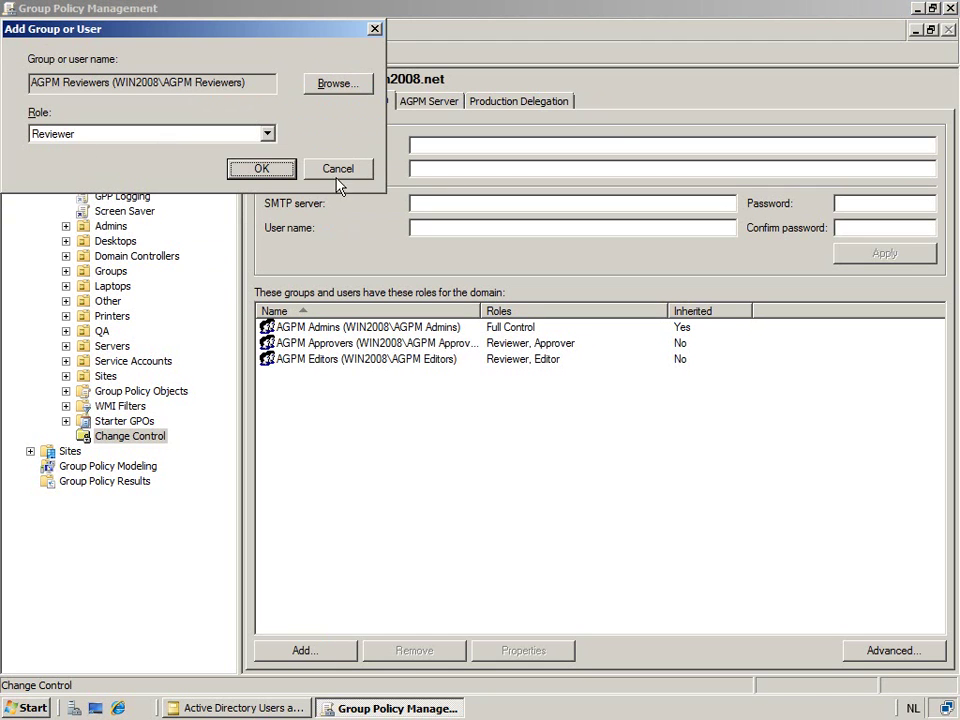
{"action": "left_click", "coordinate": [256, 170]}
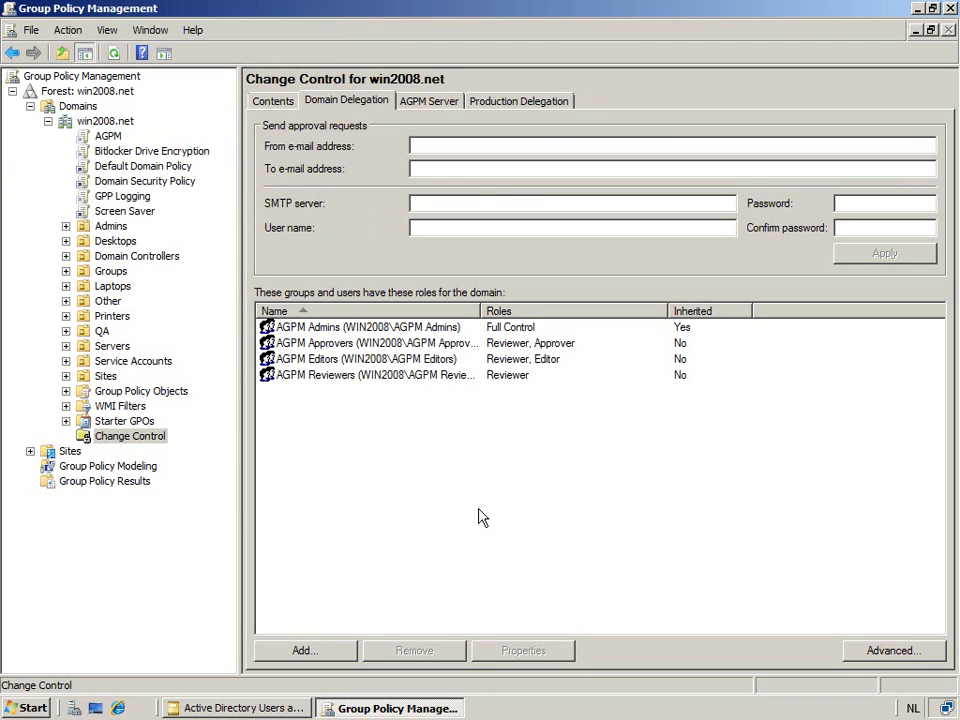
- Drag the Name column wider in the Domain Delegation list and select the AGPM Approvers row
{"action": "left_click_drag", "start_coordinate": [479, 310], "coordinate": [529, 311]}
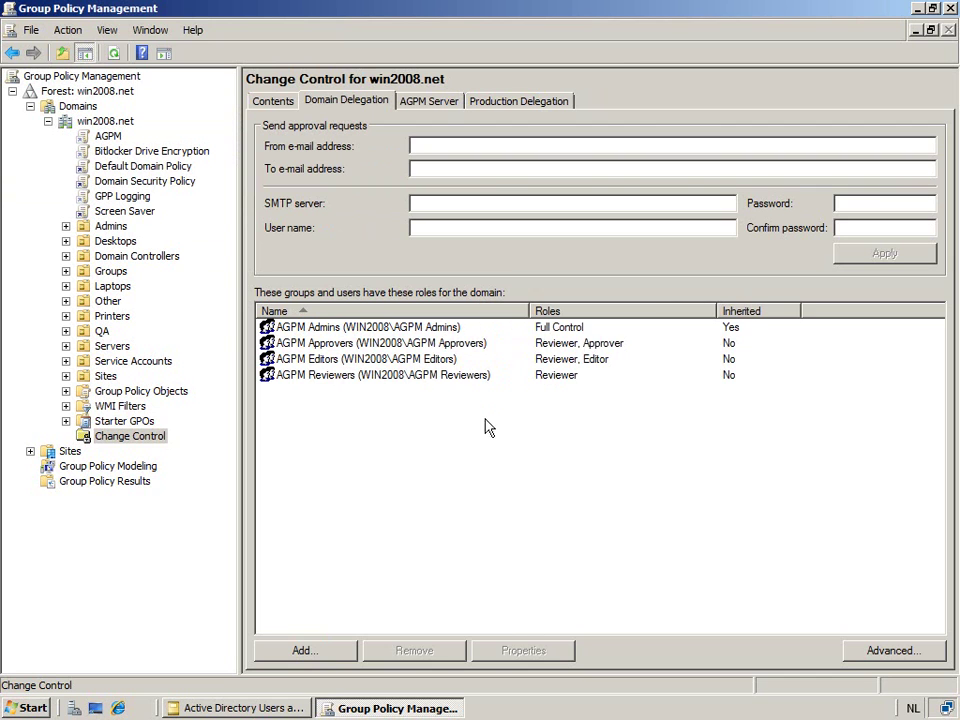
{"action": "left_click", "coordinate": [448, 346]}
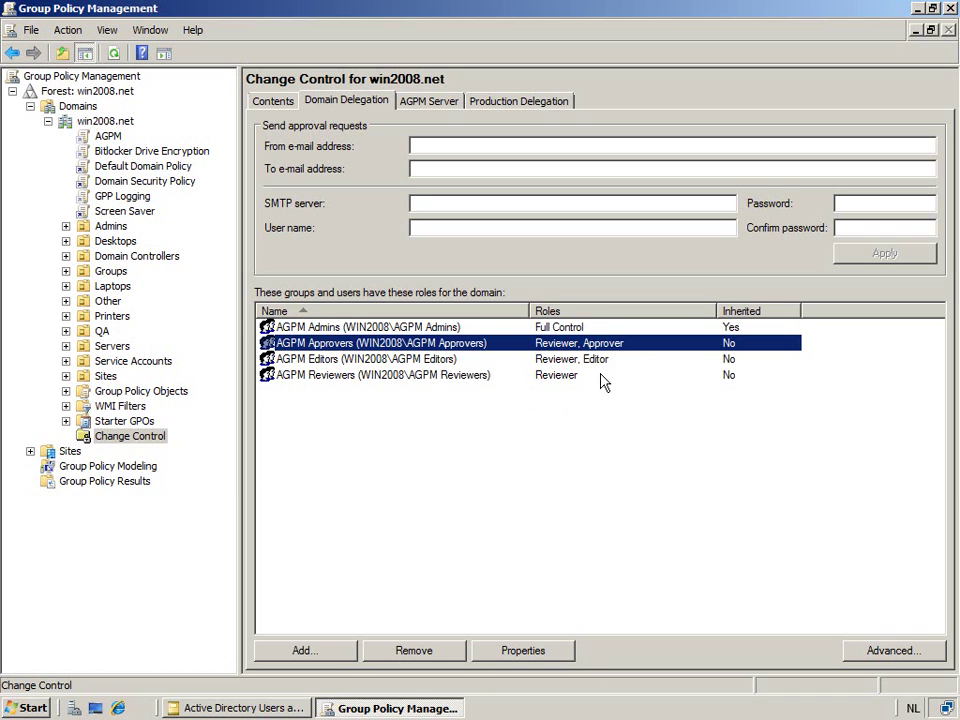
- Review the AGPM Reviewers and AGPM Editors permissions on win2008.net, then bring up its Advanced Security Settings
{"action": "left_click", "coordinate": [895, 652]}
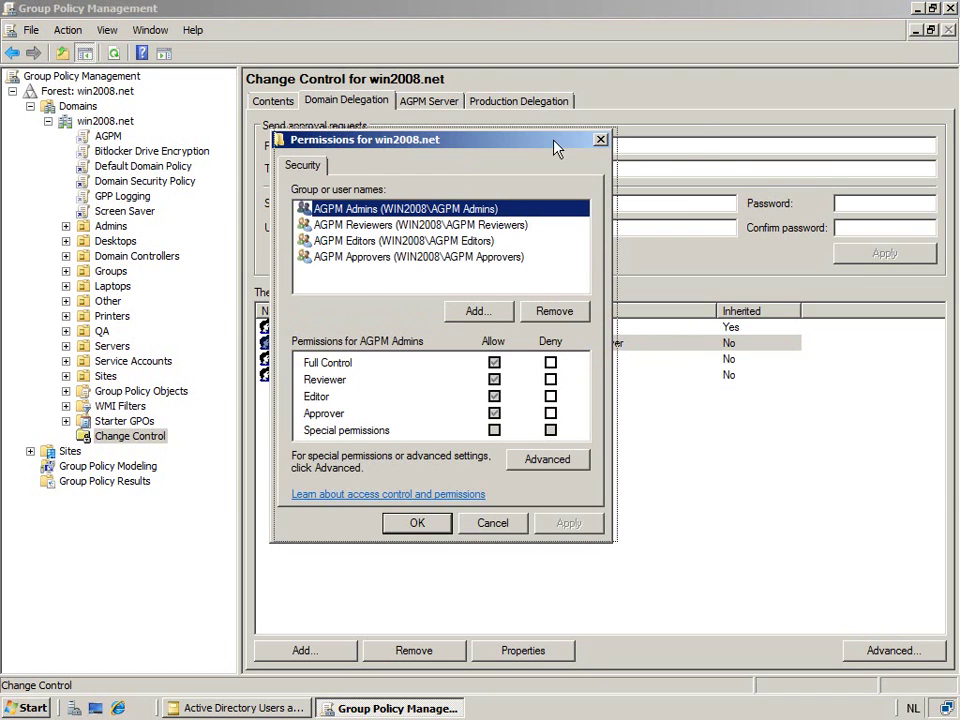
{"action": "left_click_drag", "start_coordinate": [557, 146], "coordinate": [650, 141]}
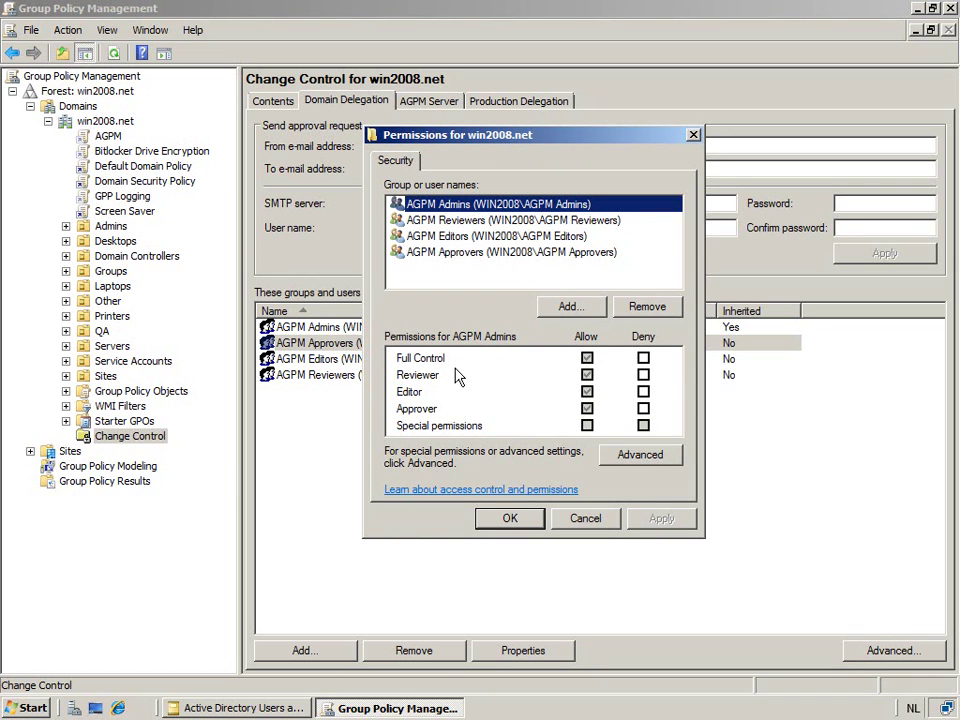
{"action": "left_click", "coordinate": [490, 221]}
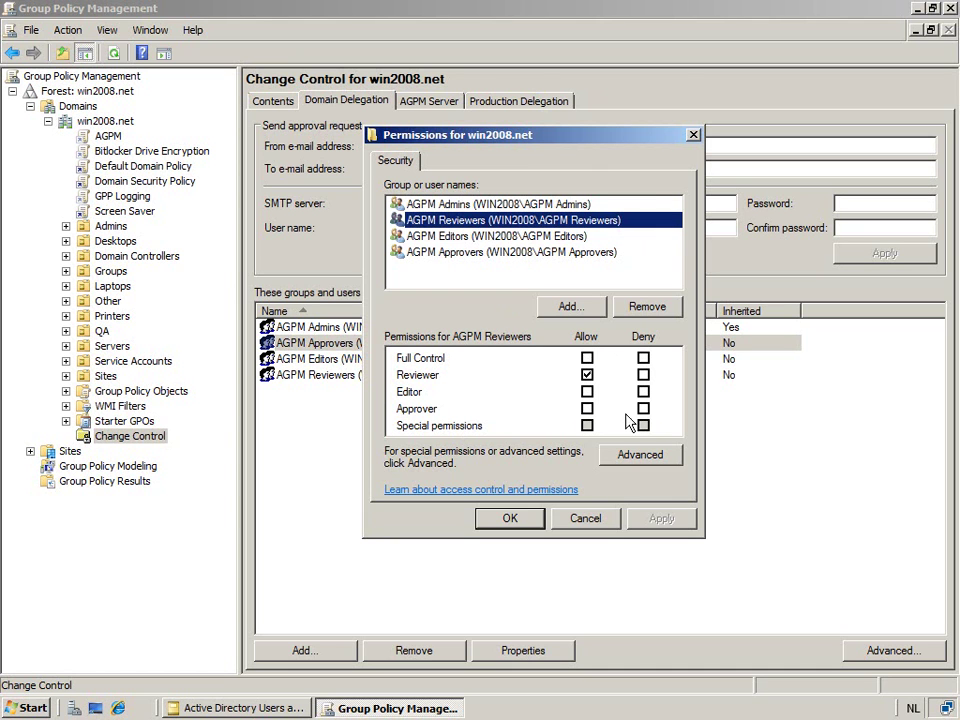
{"action": "left_click", "coordinate": [490, 238]}
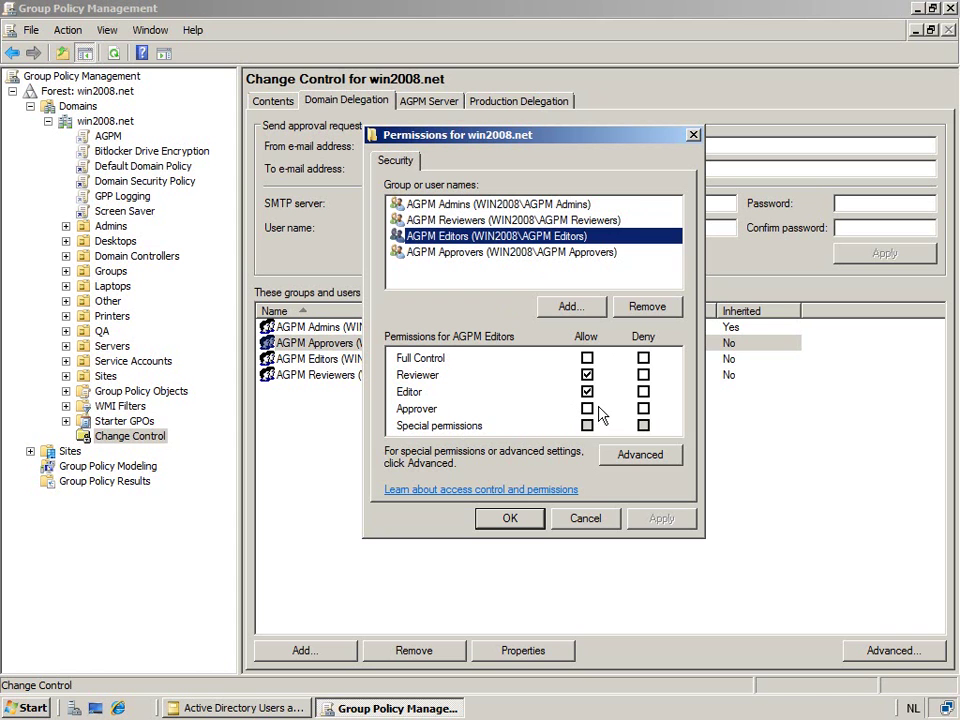
{"action": "left_click", "coordinate": [638, 456]}
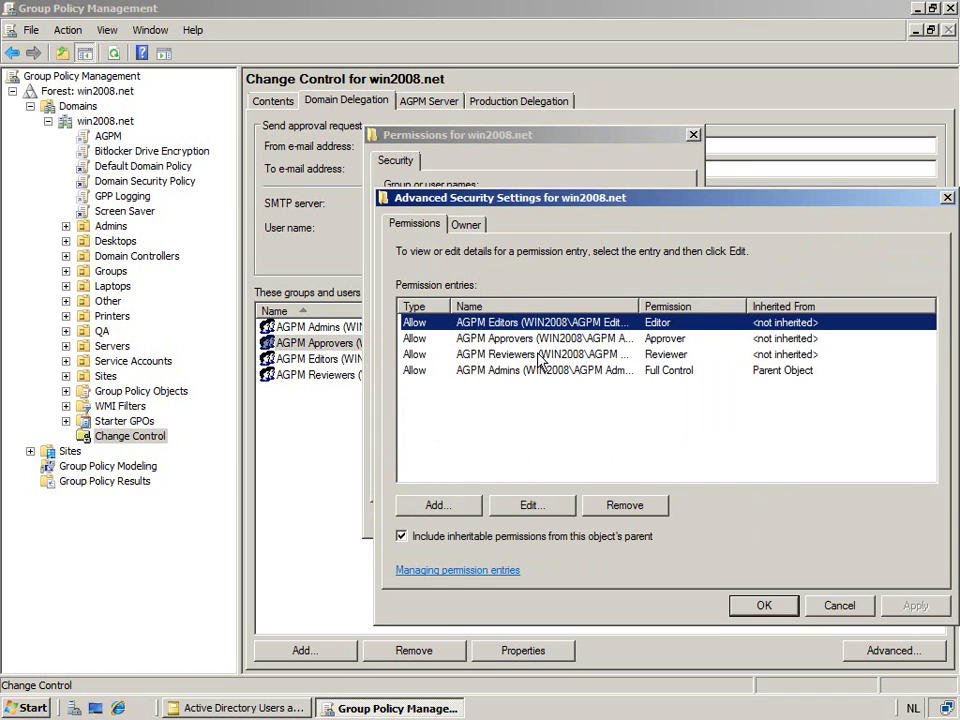
- Tick Deploy GPO Allow in the AGPM Editors permission entry, then cancel without saving
{"action": "left_click", "coordinate": [533, 507]}
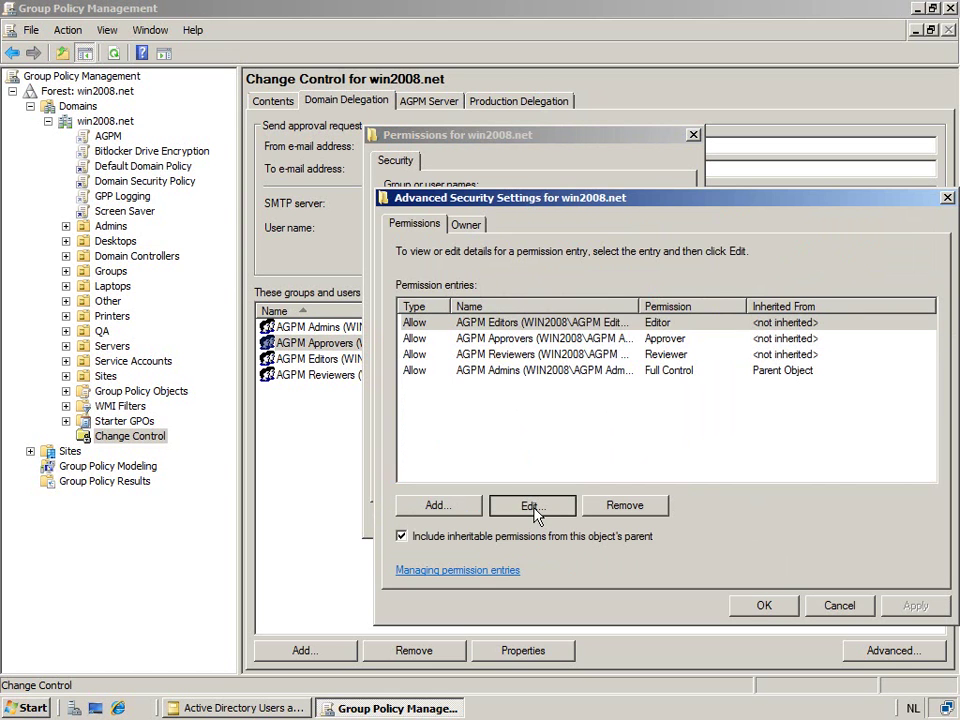
{"action": "left_click_drag", "start_coordinate": [604, 261], "coordinate": [668, 124]}
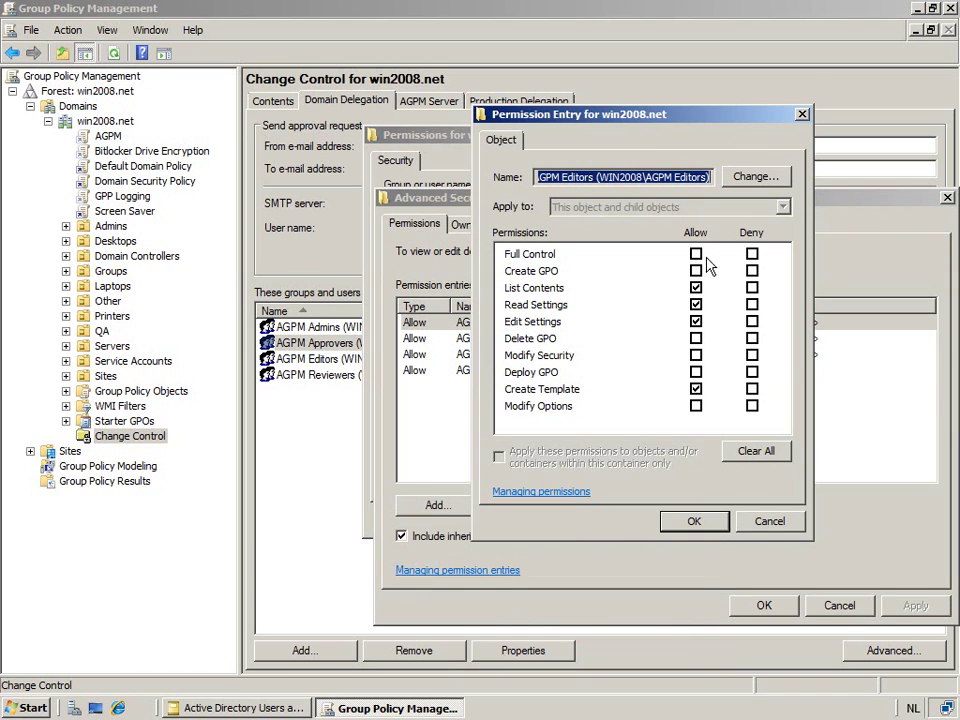
{"action": "left_click", "coordinate": [696, 372]}
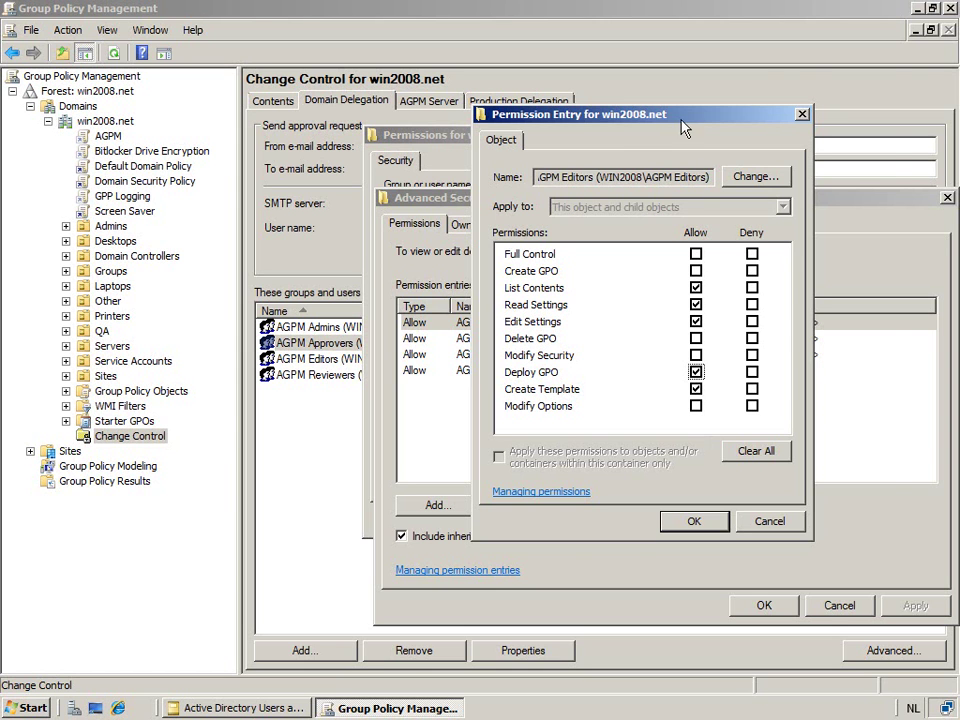
{"action": "left_click_drag", "start_coordinate": [684, 116], "coordinate": [793, 57]}
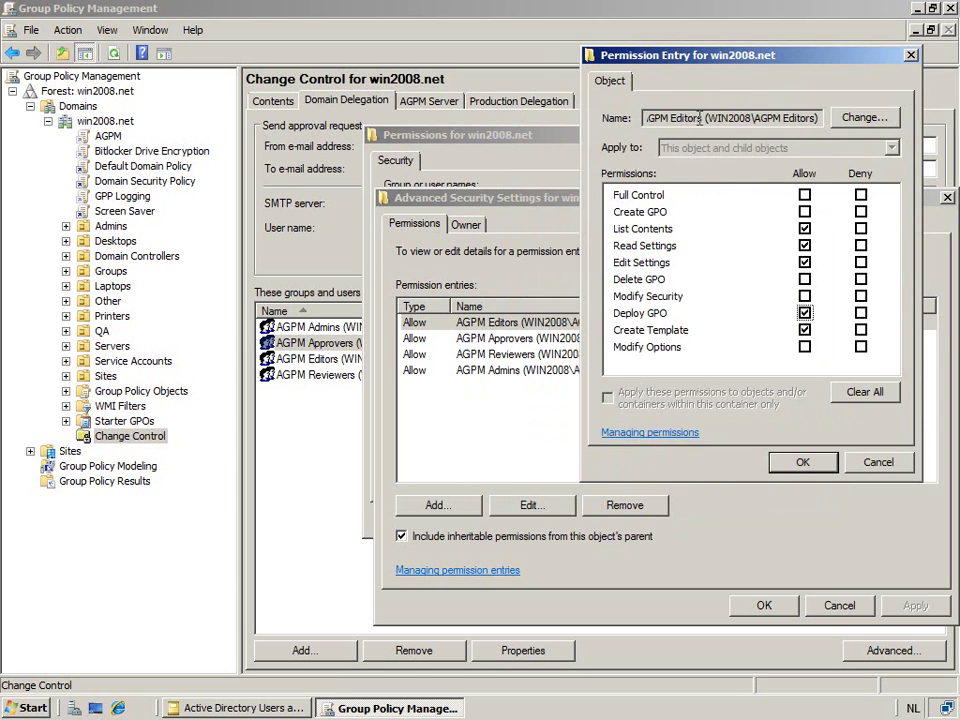
{"action": "left_click_drag", "start_coordinate": [695, 59], "coordinate": [170, 118]}
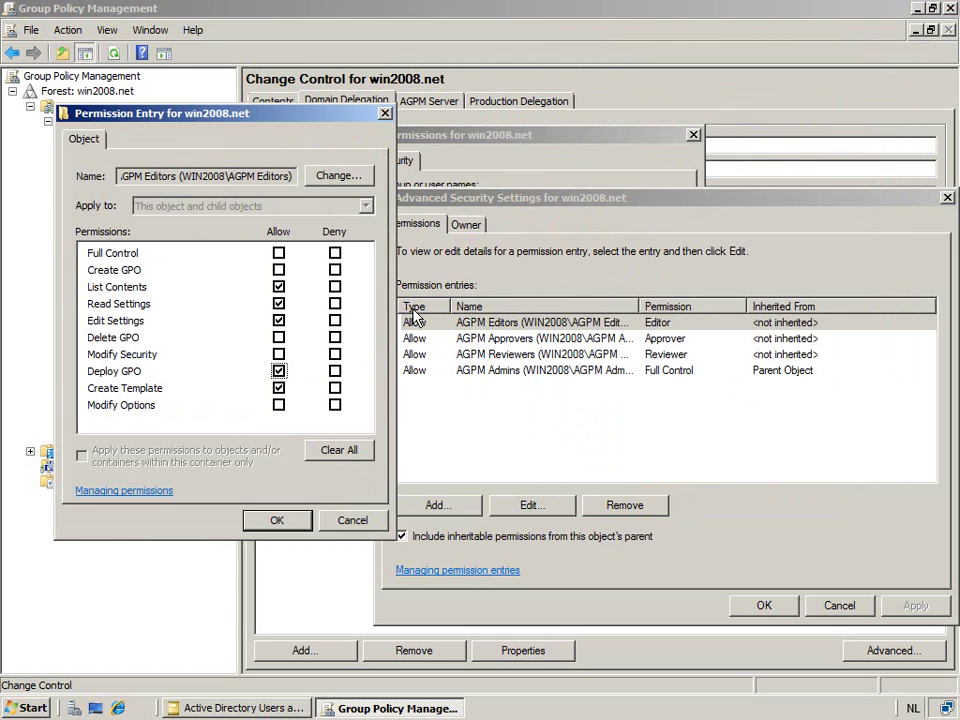
{"action": "left_click", "coordinate": [352, 520]}
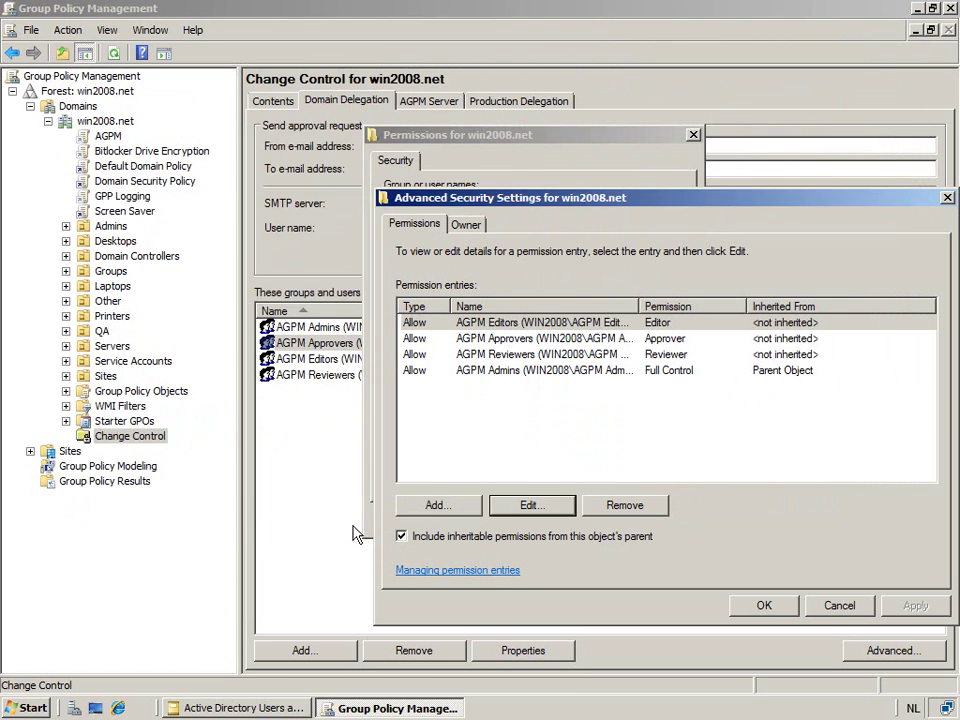
{"action": "left_click", "coordinate": [824, 608]}
{"action": "left_click", "coordinate": [580, 524]}
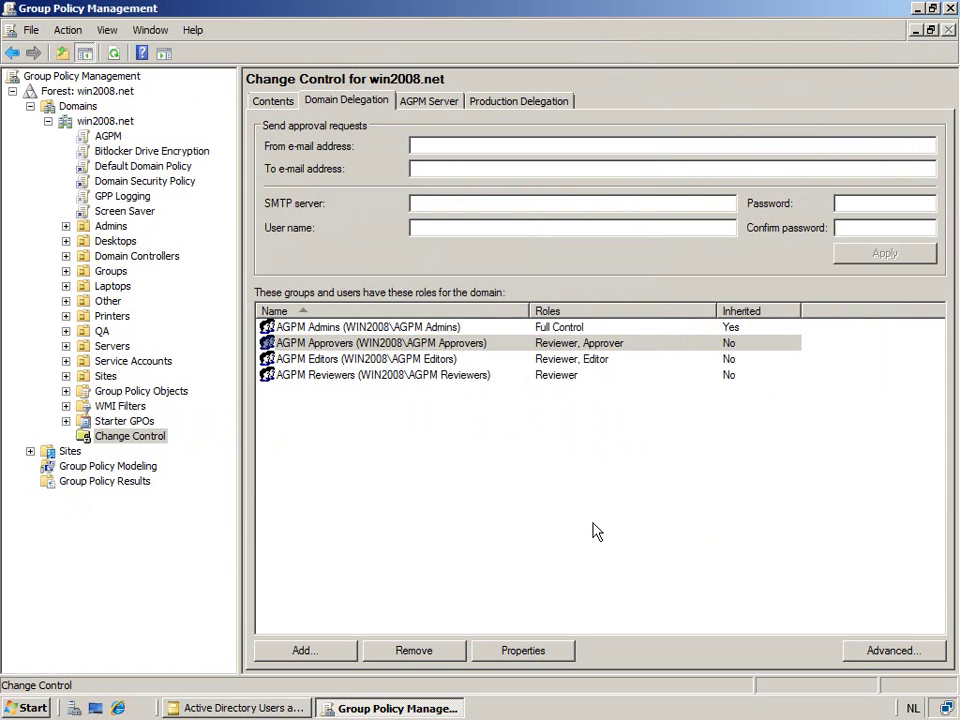